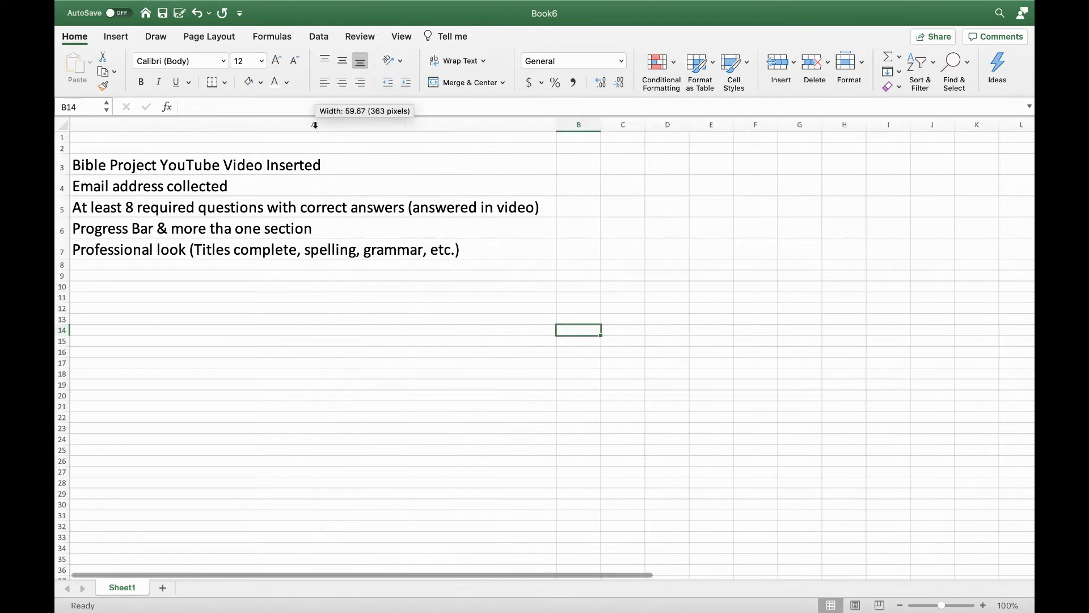
Step: Apply all borders to the rubric range A3:C7
left_click_drag(339, 165, 607, 250)
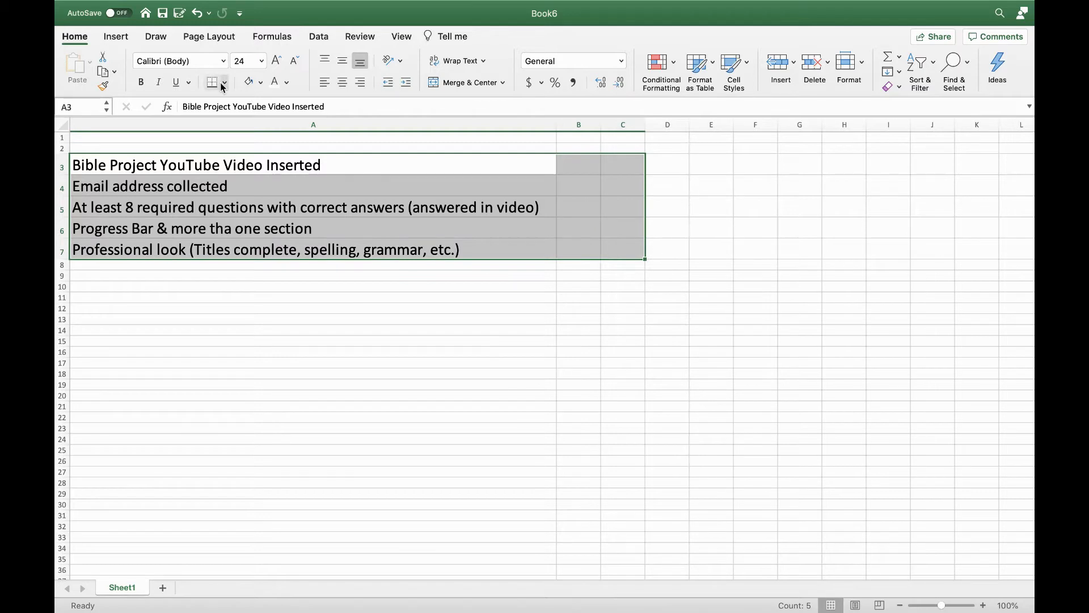
left_click(225, 84)
left_click(249, 208)
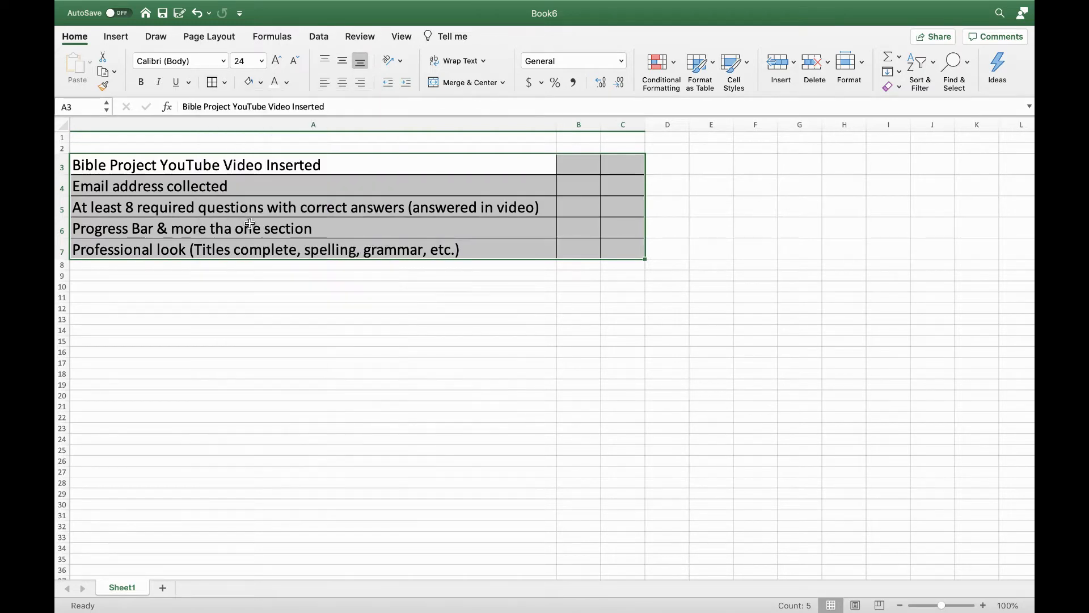
left_click(360, 398)
left_click(251, 172)
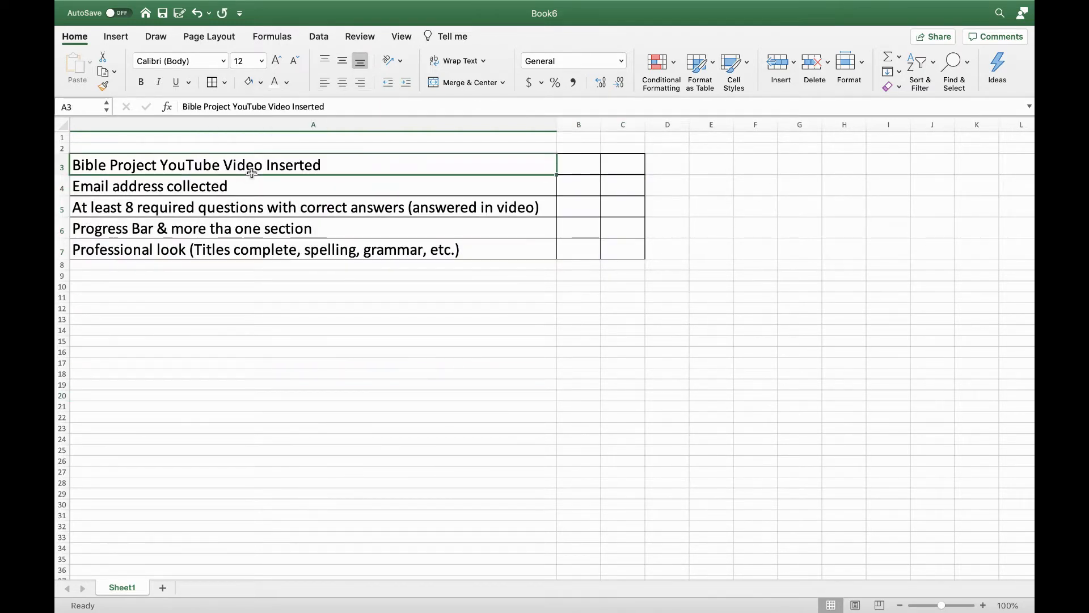
Step: Take the rubric workbook out of full screen and shrink its window to about half the desktop width
mouse_move(88, 3)
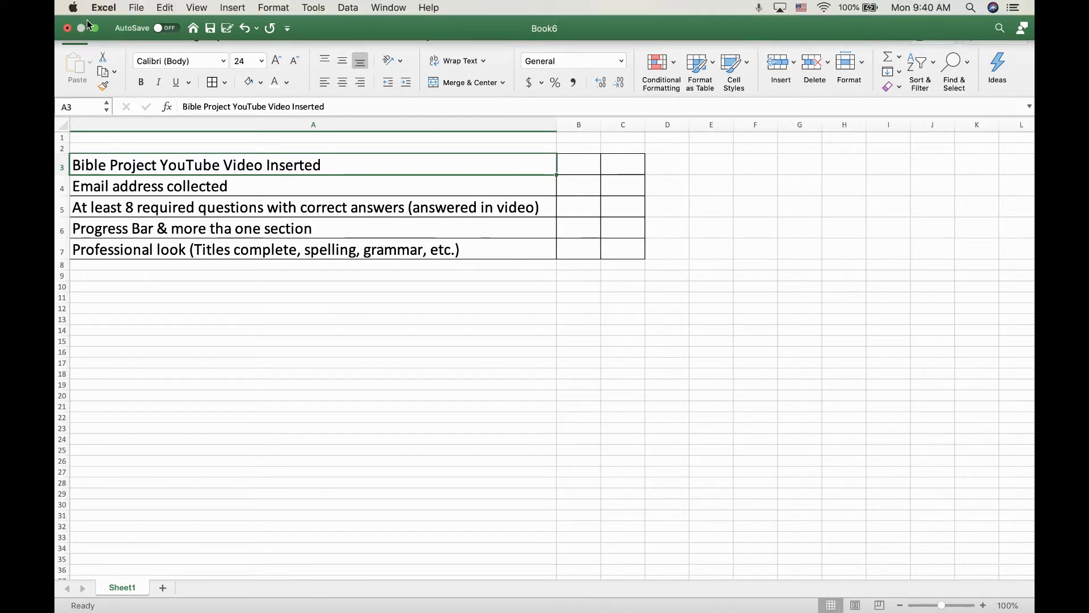
left_click(95, 28)
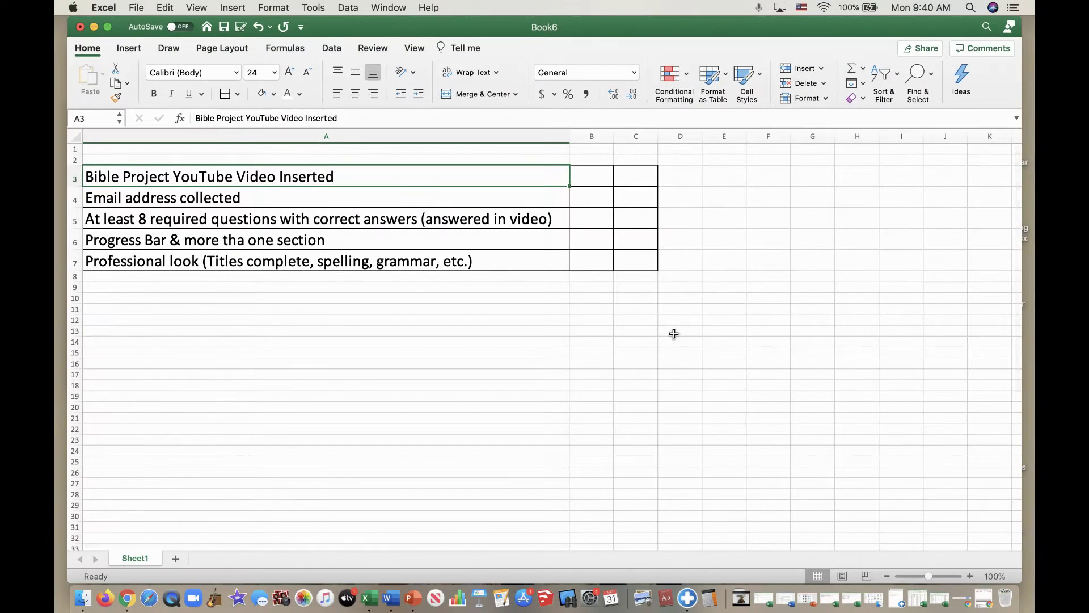
left_click_drag(1022, 583, 750, 514)
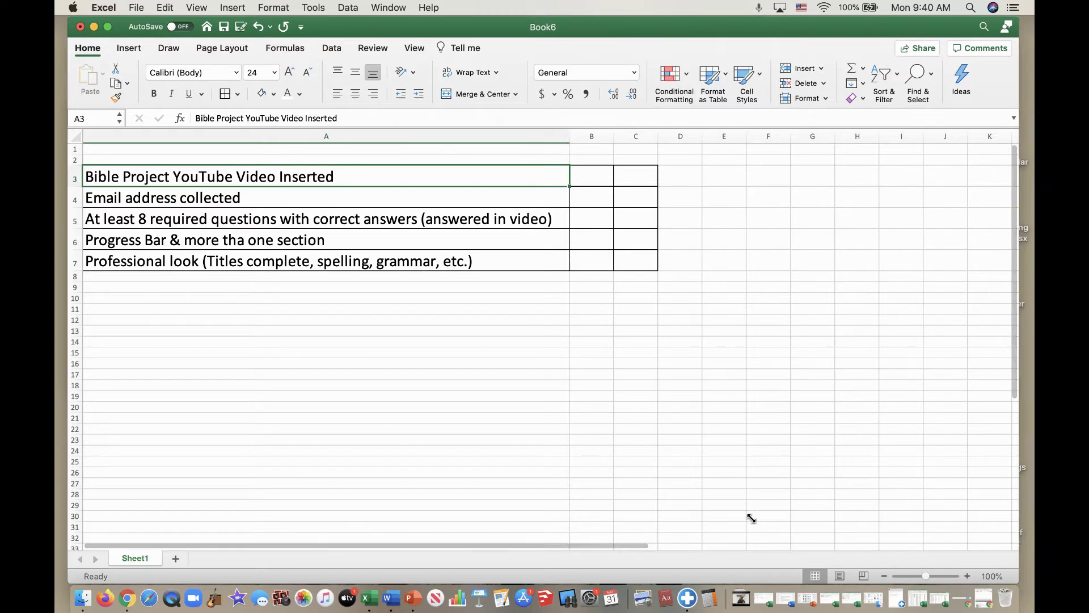
left_click_drag(586, 514, 532, 534)
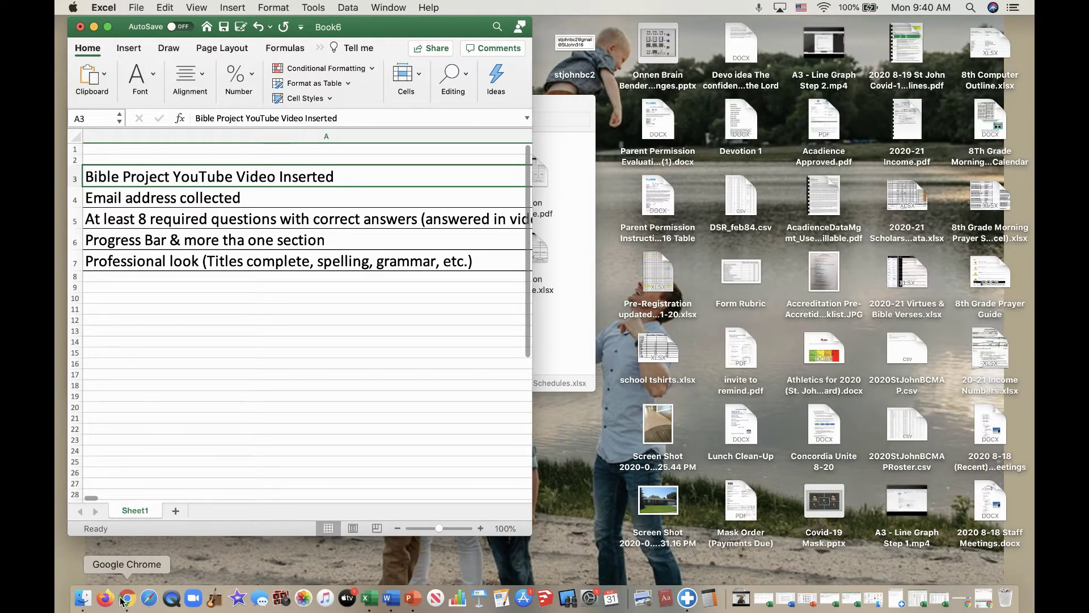
Step: Switch to Chrome in full screen and open the "Overview: Esther" video from "The Bible Project - In correct order" playlist
left_click(128, 599)
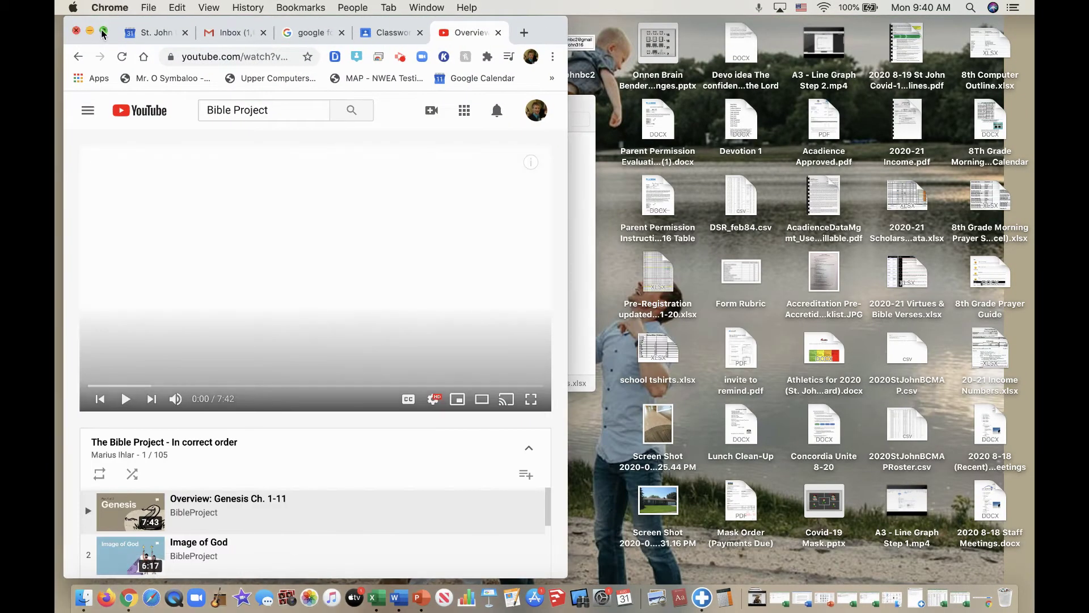
left_click(103, 33)
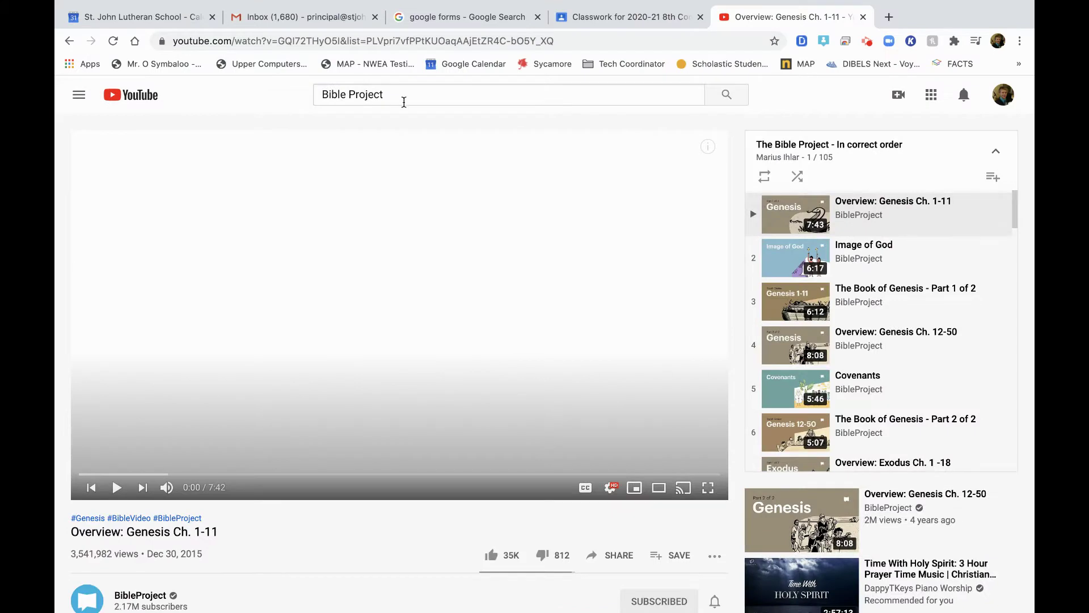
left_click(404, 103)
scroll(868, 348, "down", 8)
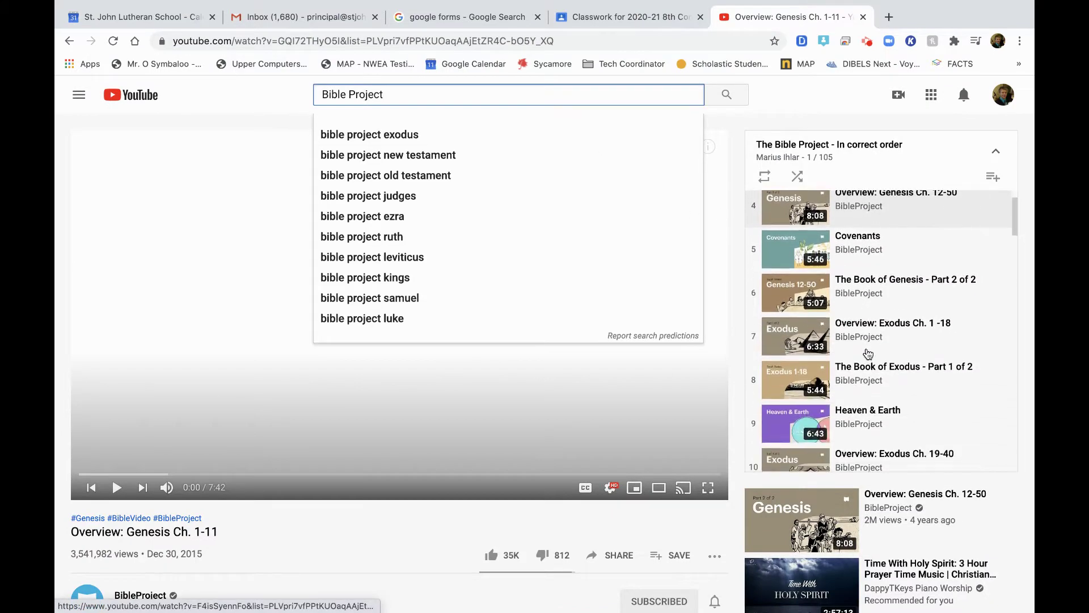
scroll(868, 353, "down", 15)
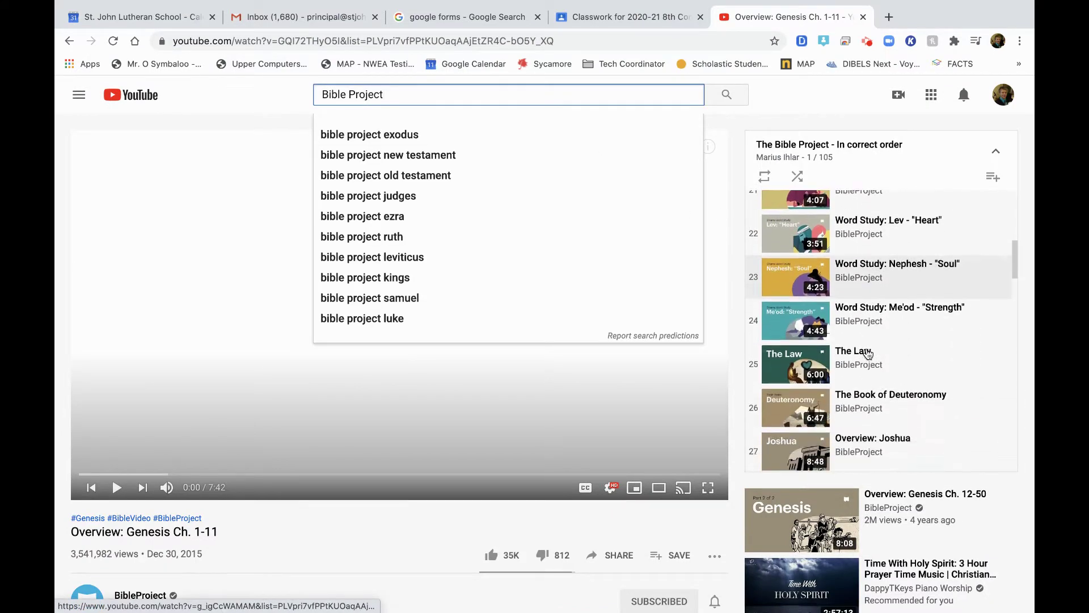
scroll(868, 354, "down", 15)
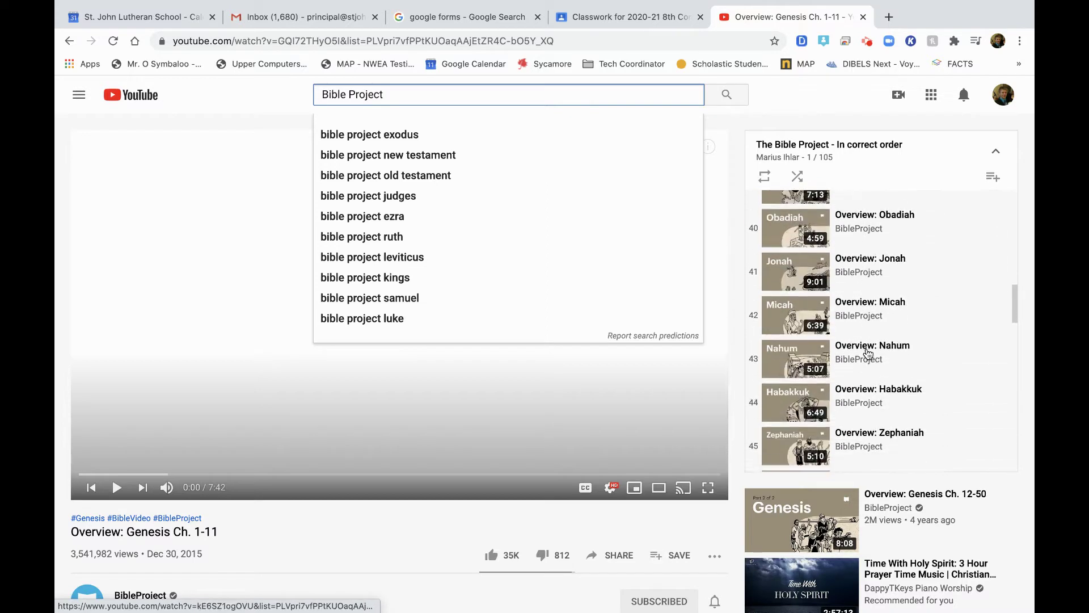
scroll(868, 354, "down", 3)
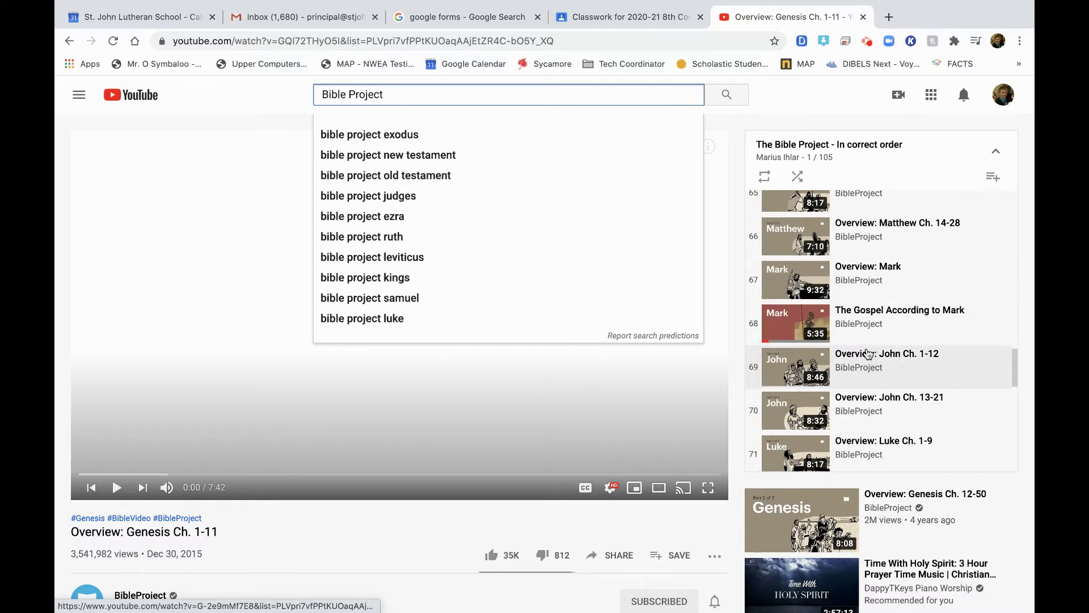
scroll(868, 353, "up", 8)
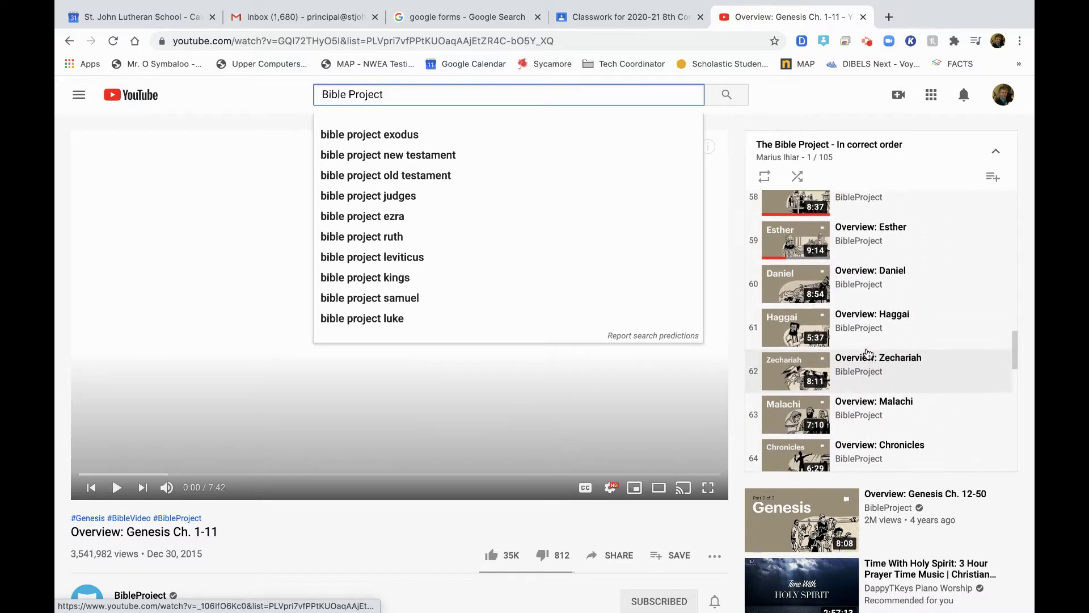
left_click(832, 327)
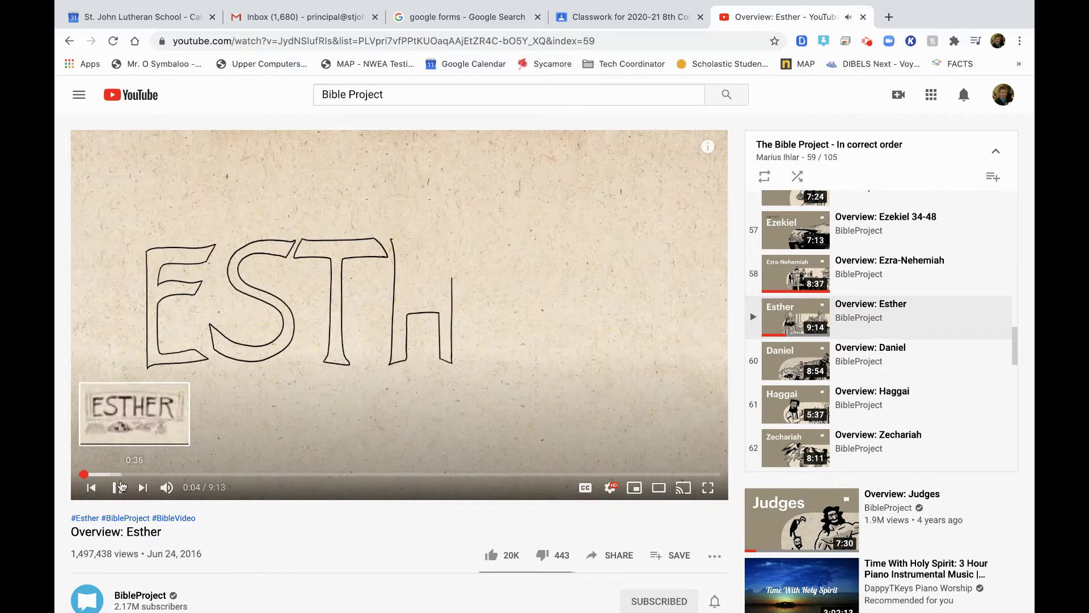
Step: Pause the Esther video and select its full web address
left_click(118, 488)
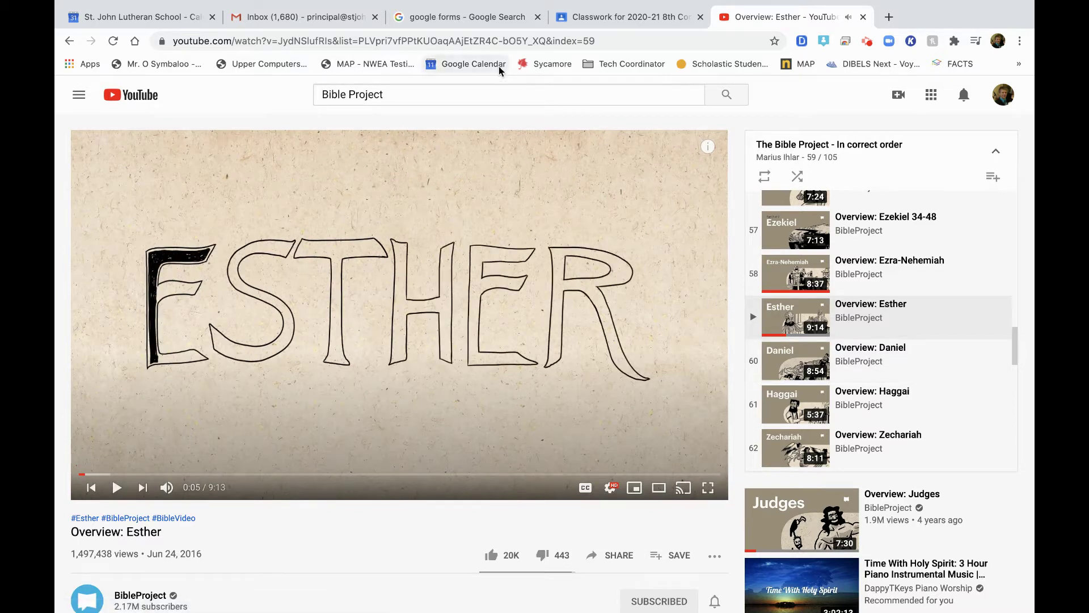
left_click(494, 45)
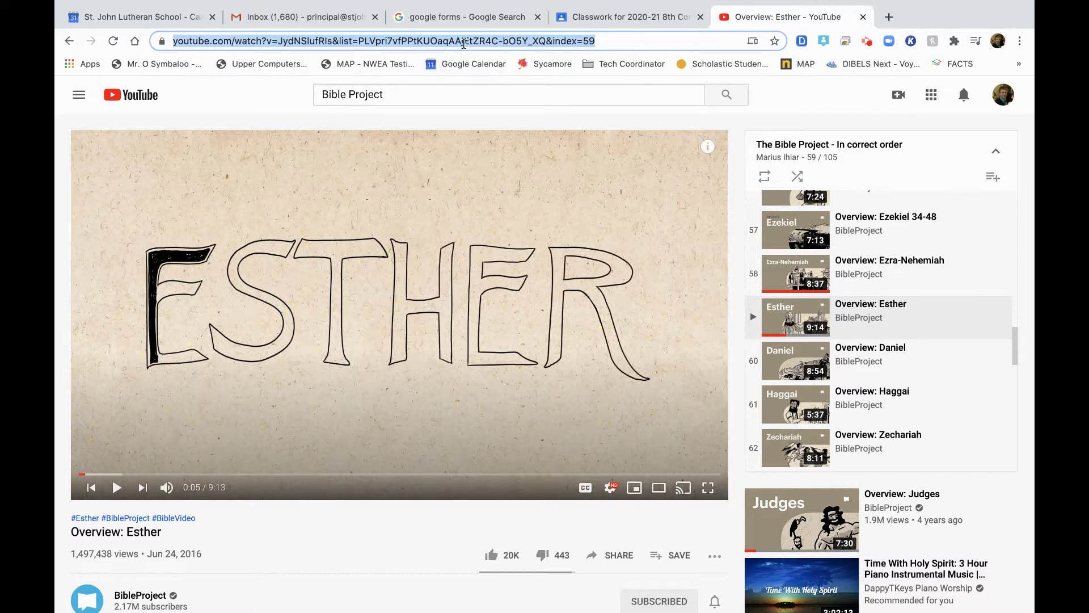
Step: Search for "google forms" in a new browser tab, open Google Forms and create a blank form
left_click(890, 17)
type("google forms")
key("Return")
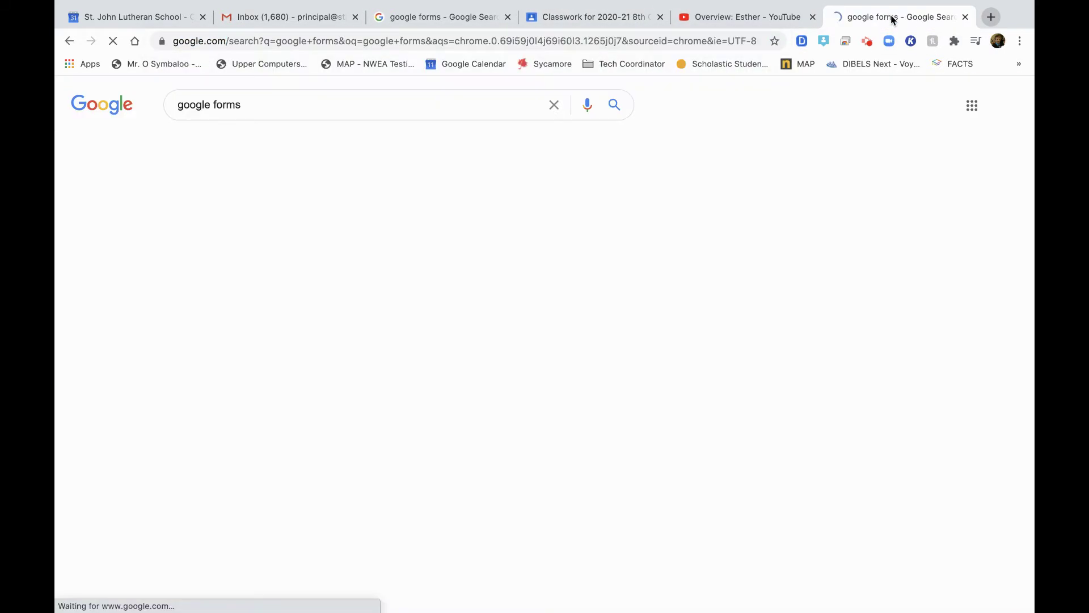
left_click(278, 219)
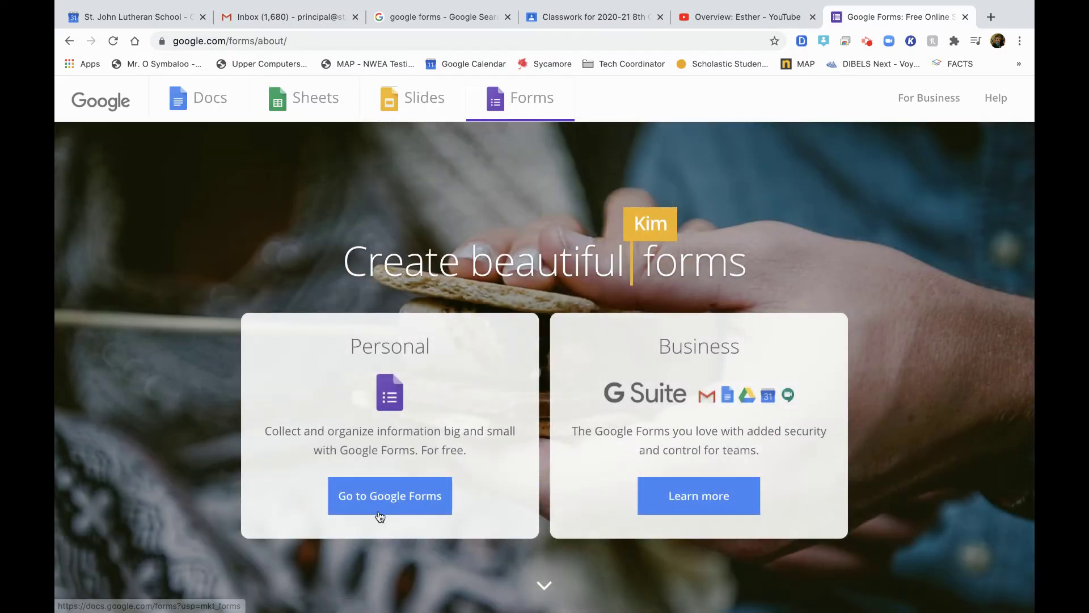
left_click(379, 508)
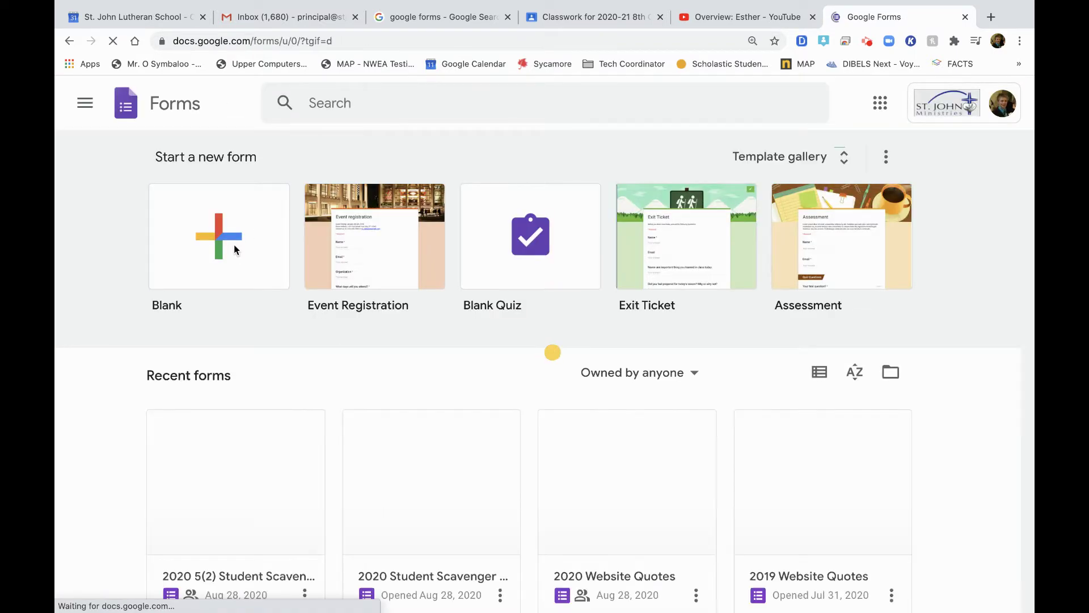
left_click(234, 245)
Step: Title the form "Esther Quiz" and give the form file the same name
left_click(332, 223)
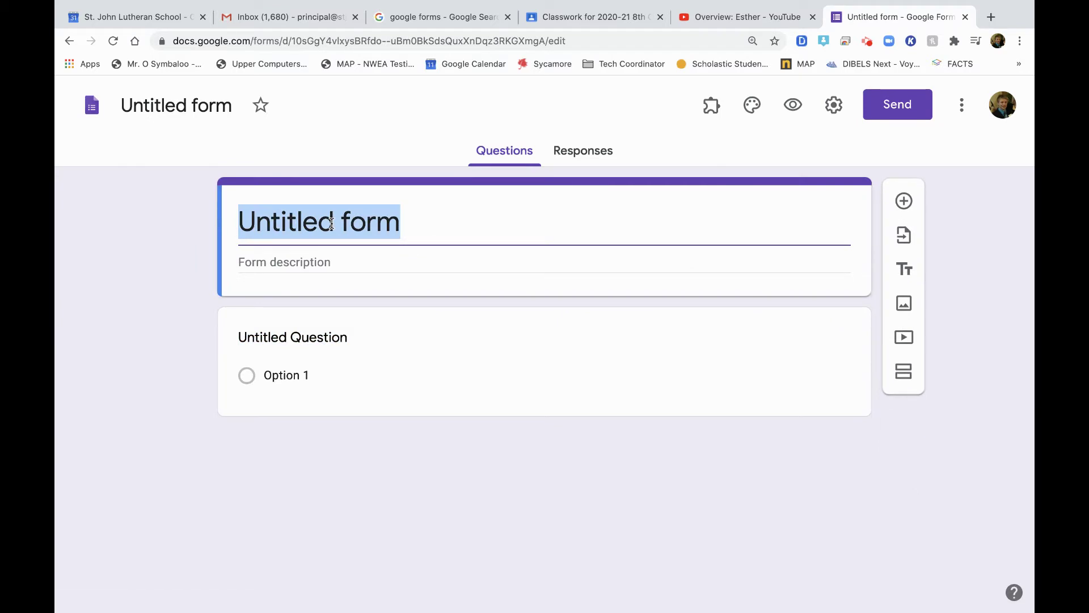
type("Esht")
key("BackSpace")
type("ther Quiz")
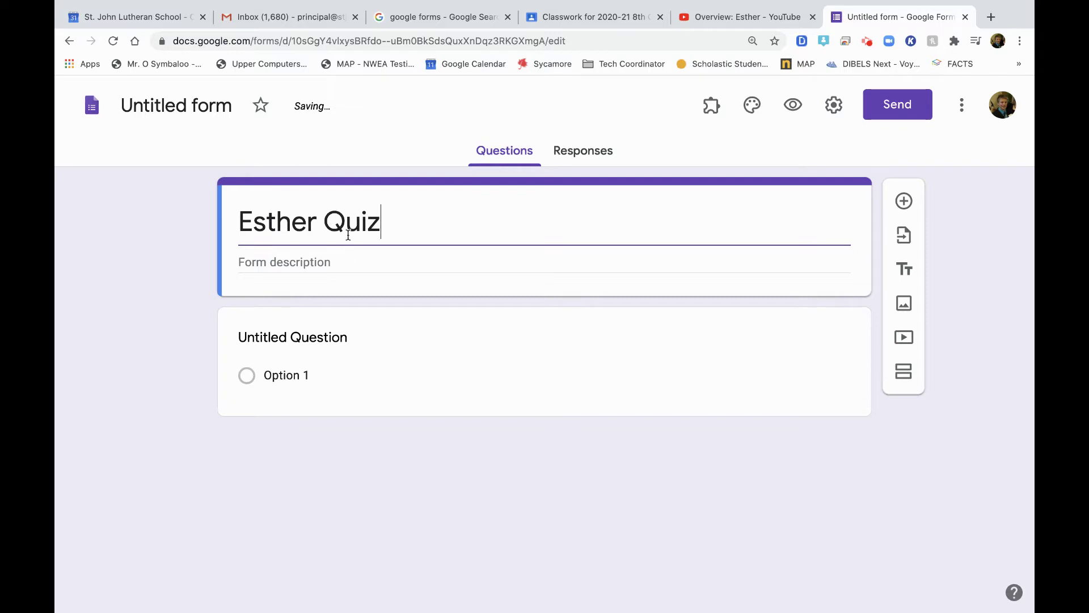
left_click(198, 108)
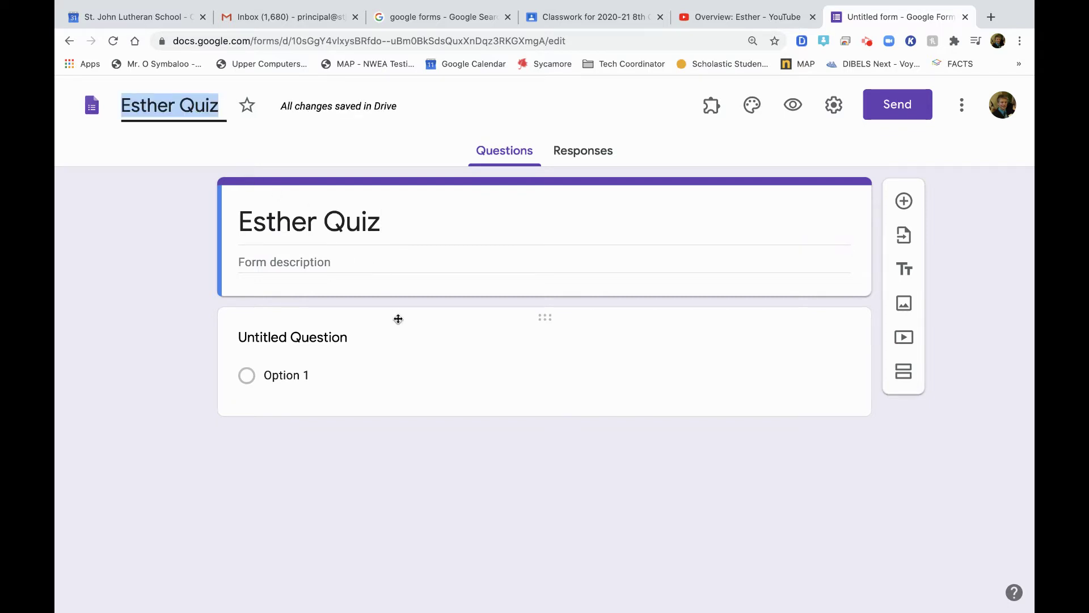
Step: Enter "What happened to Haman?" as the first question and keep its type as Multiple choice
left_click(346, 342)
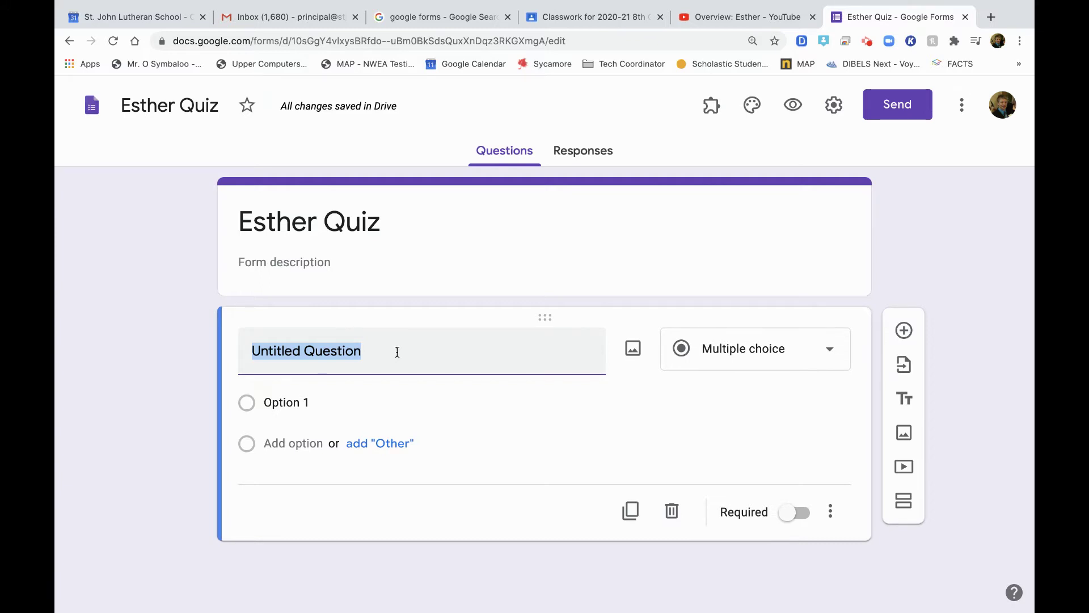
type("What happened to Haman?")
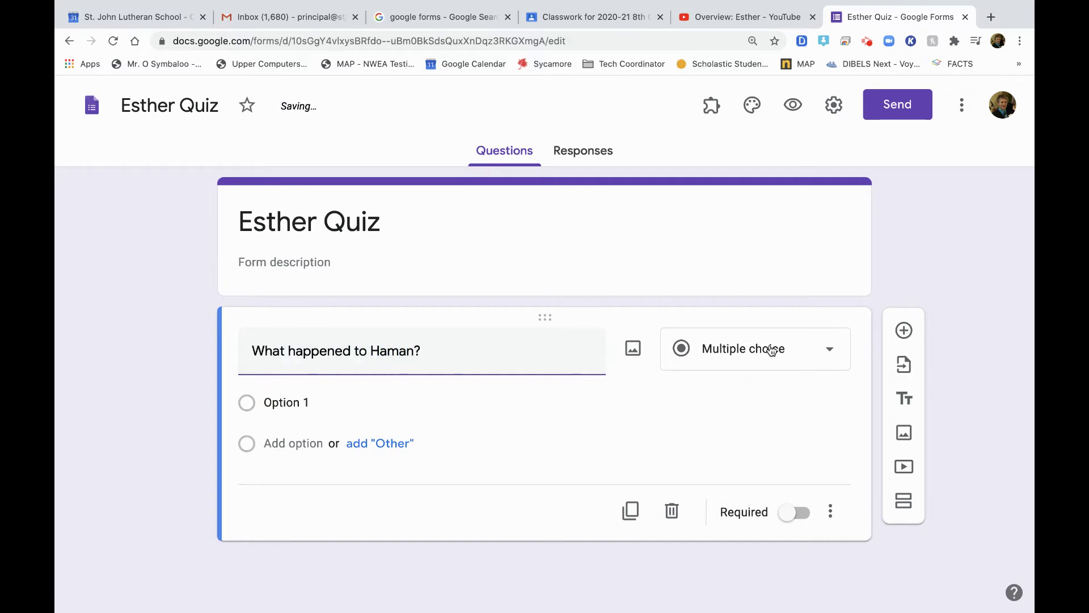
left_click(771, 349)
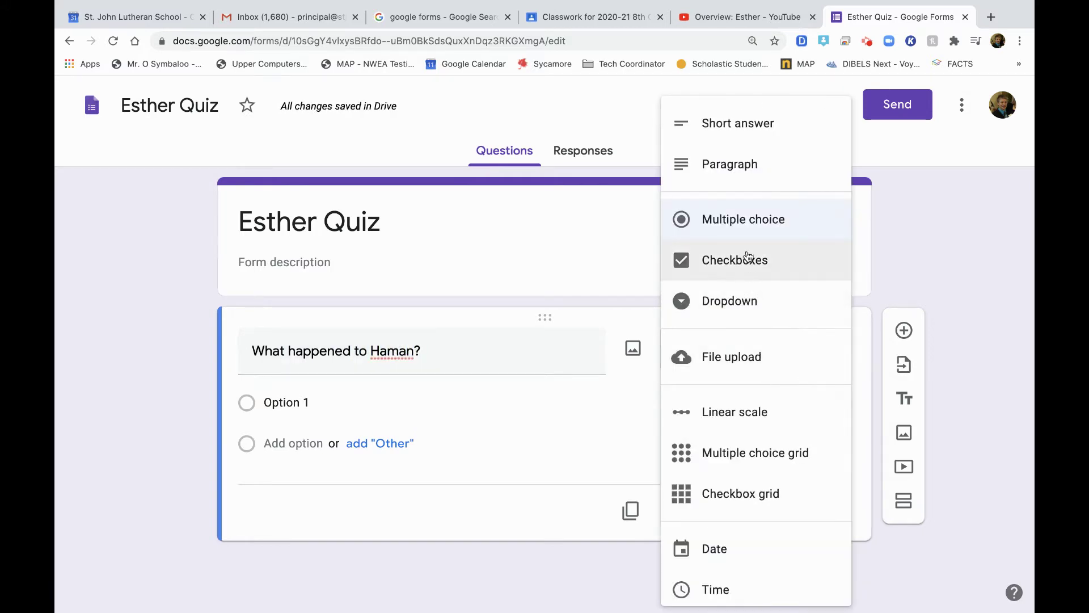
left_click(750, 230)
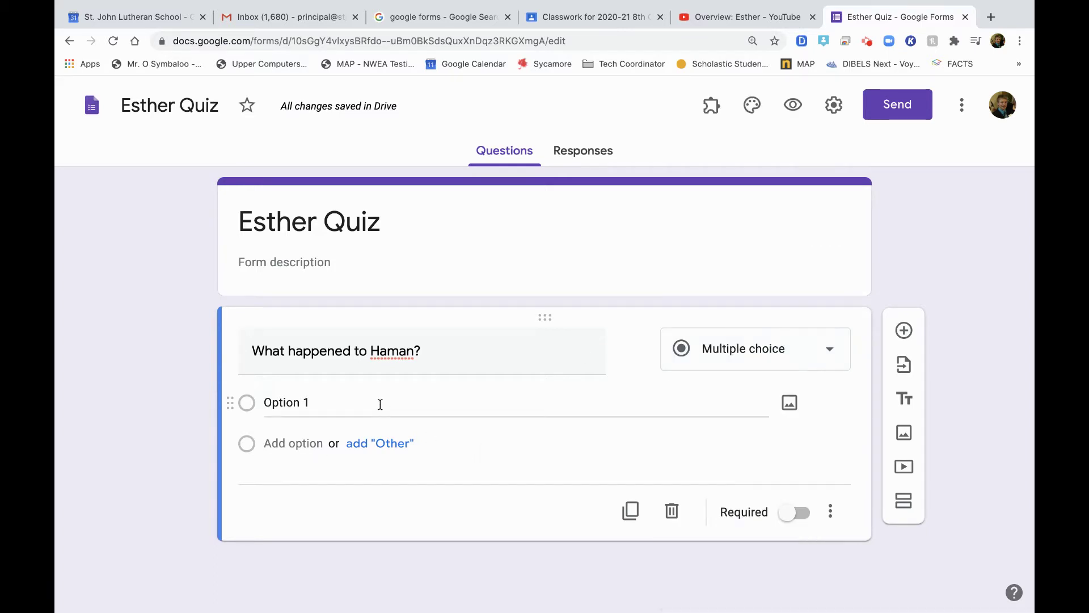
Step: Give the Haman question four answer options: He became King, He was hung, He was poisoned, and He married Esther
left_click(308, 402)
type("He b")
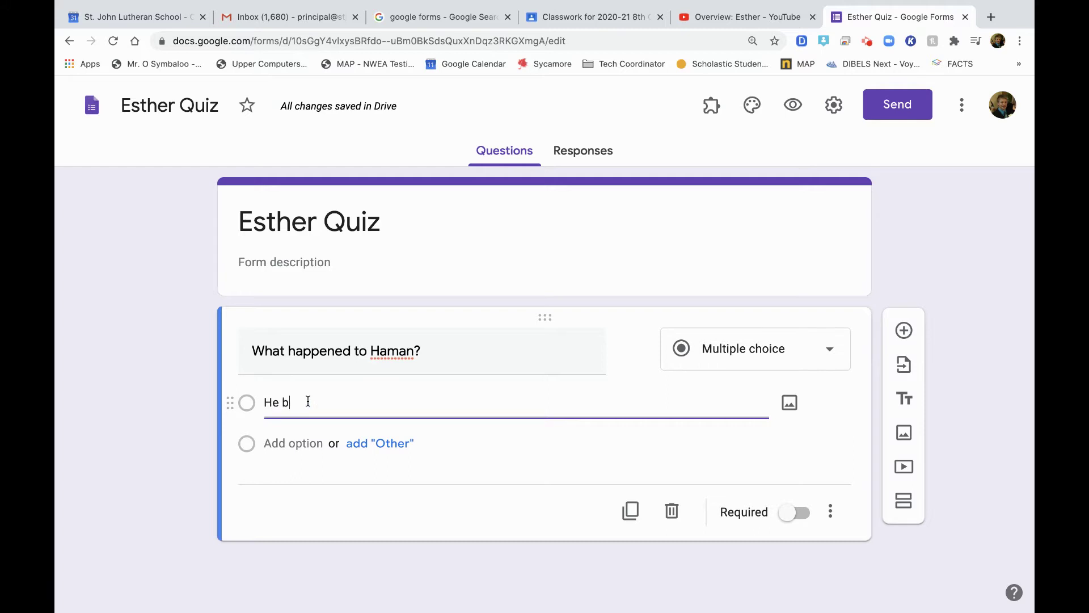
type("ecame King")
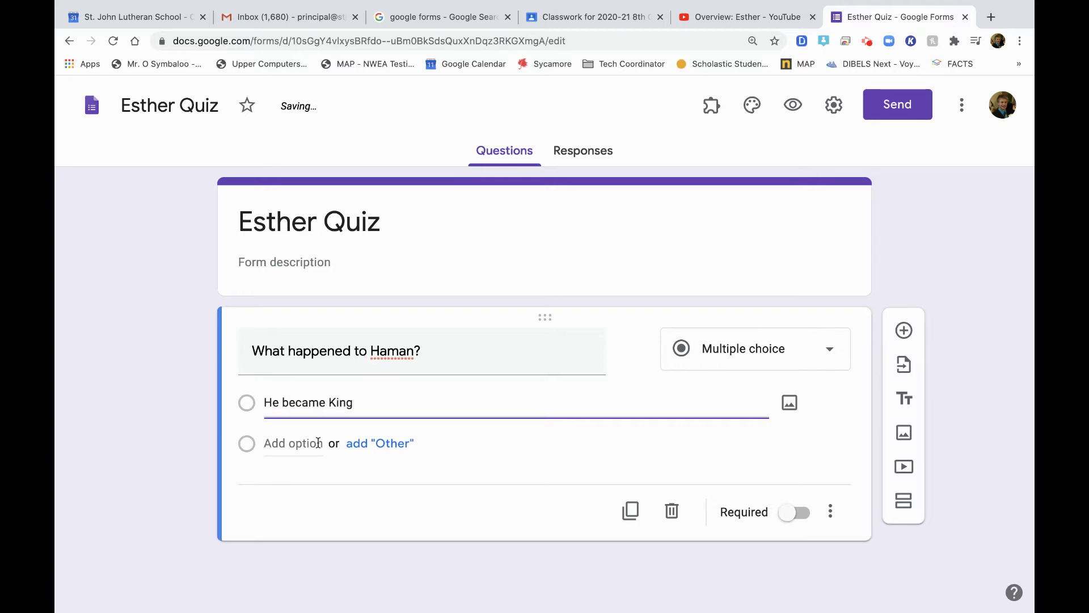
left_click(298, 445)
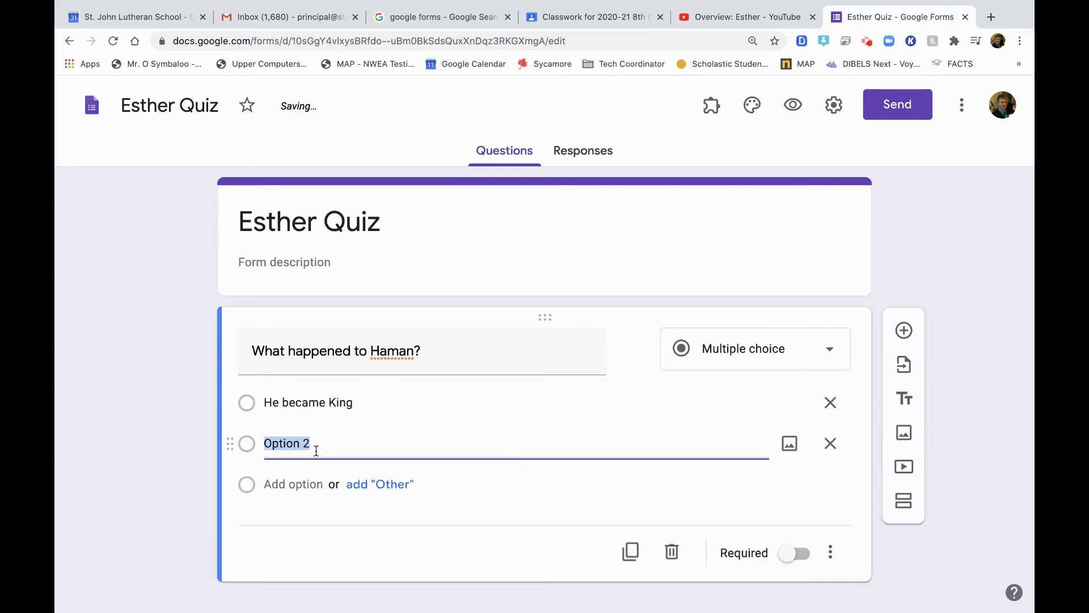
type("He was hung")
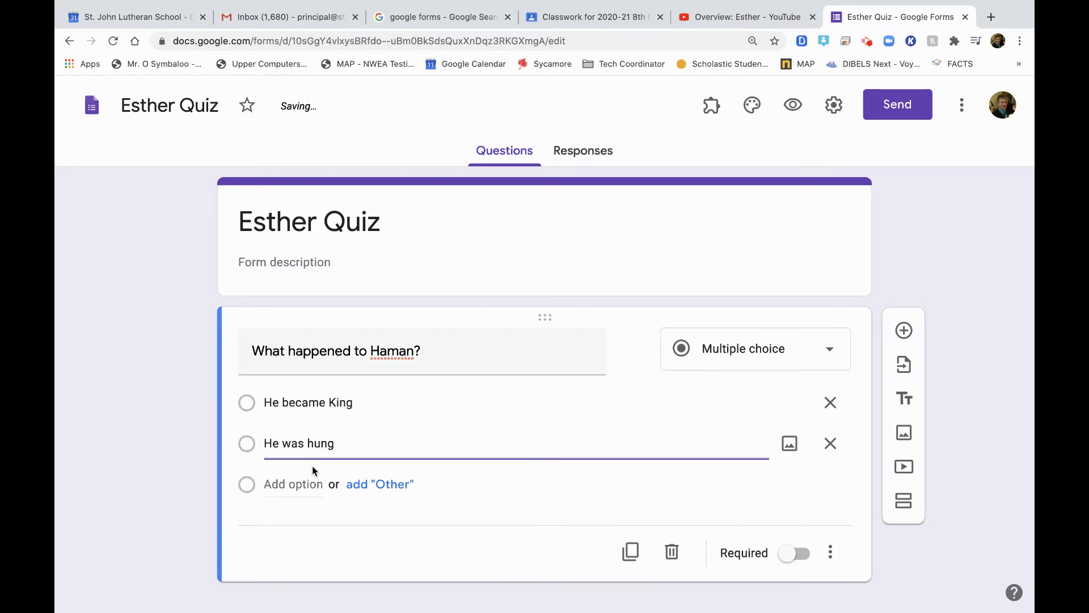
left_click(291, 482)
type("H")
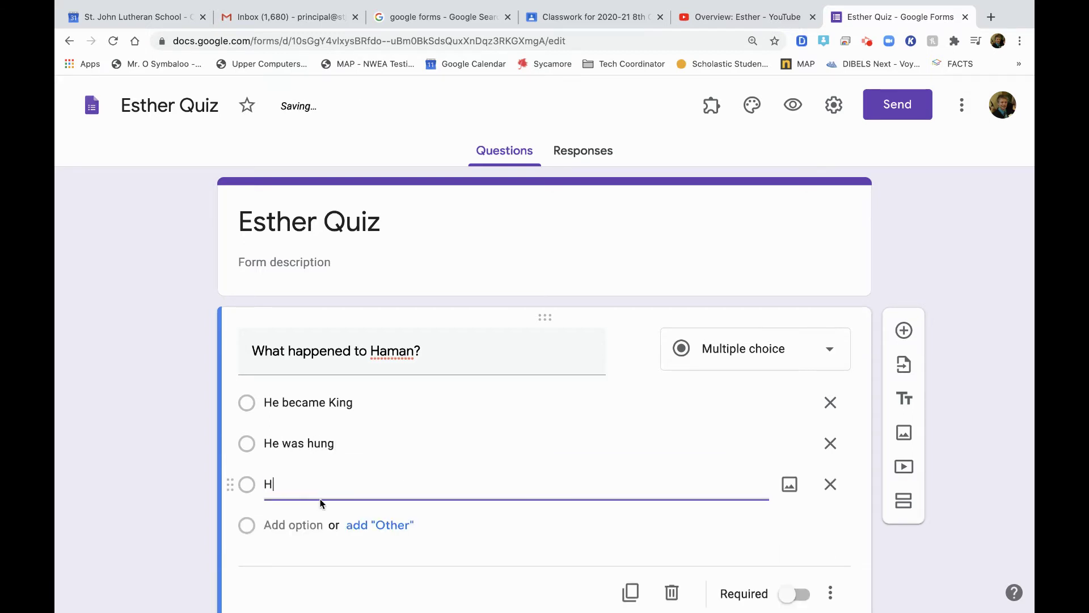
type("e was poisoned")
left_click(299, 524)
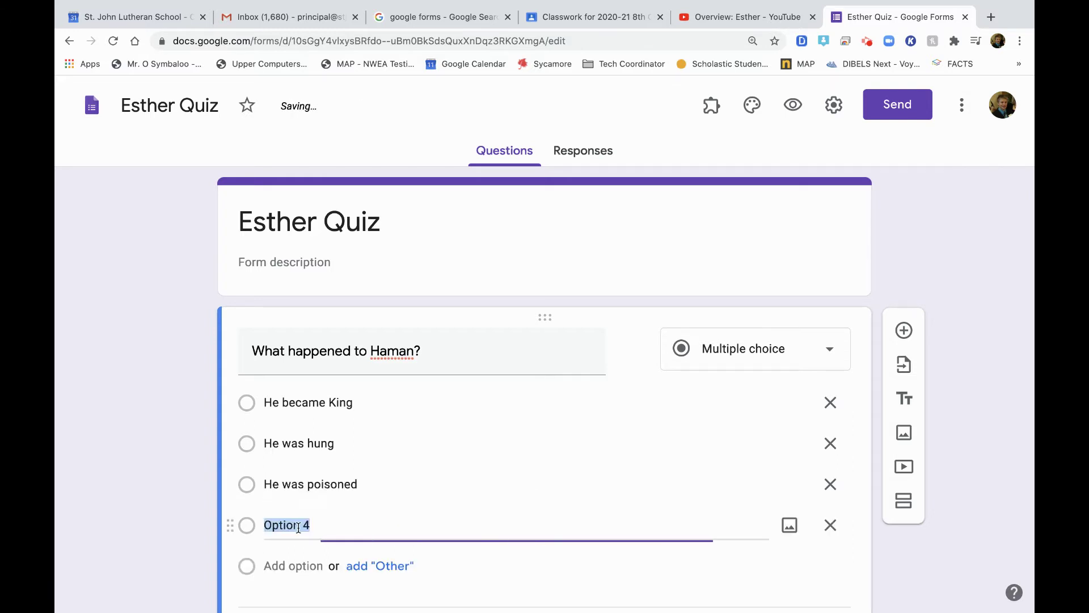
type("He")
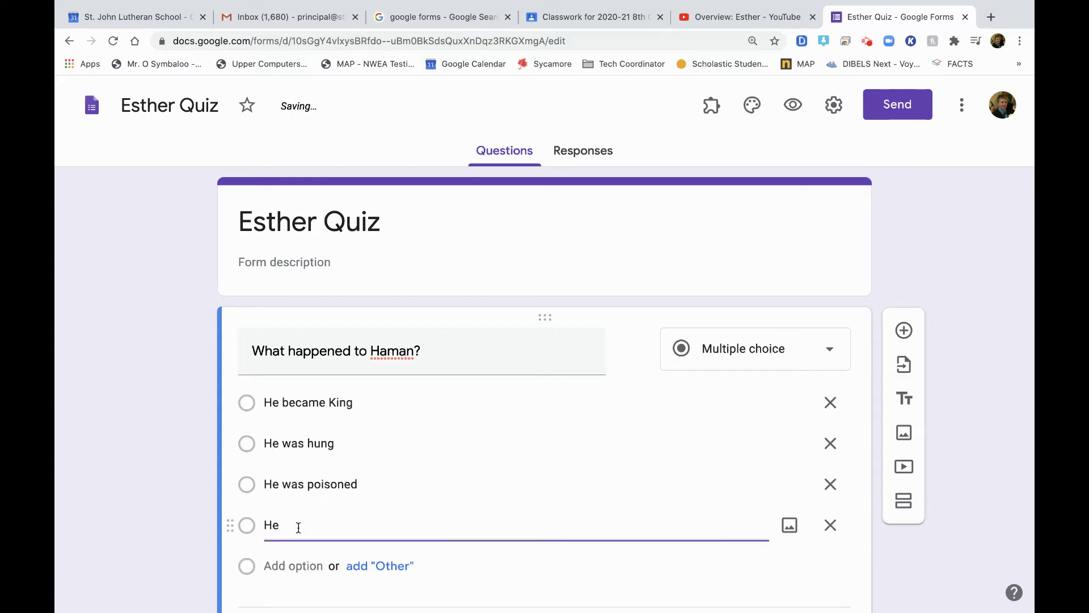
type(" married ")
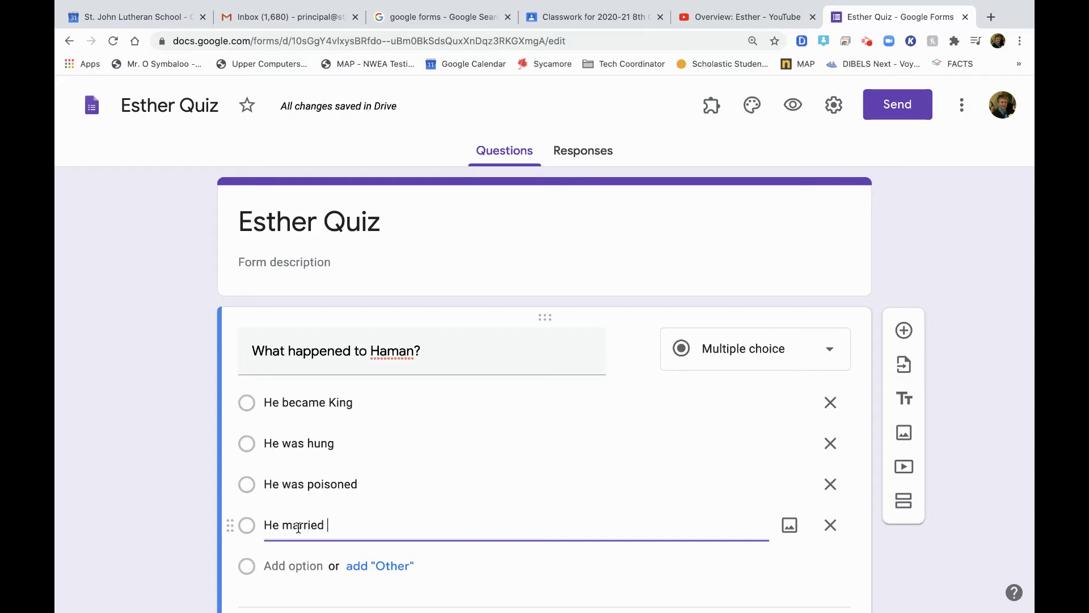
type("Esther")
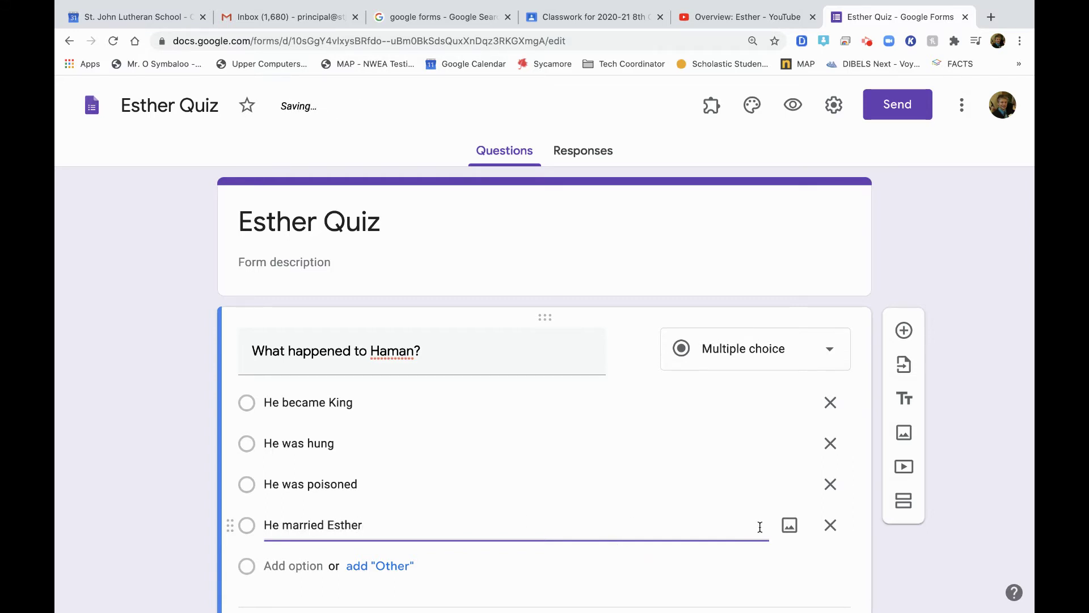
scroll(760, 527, "down", 3)
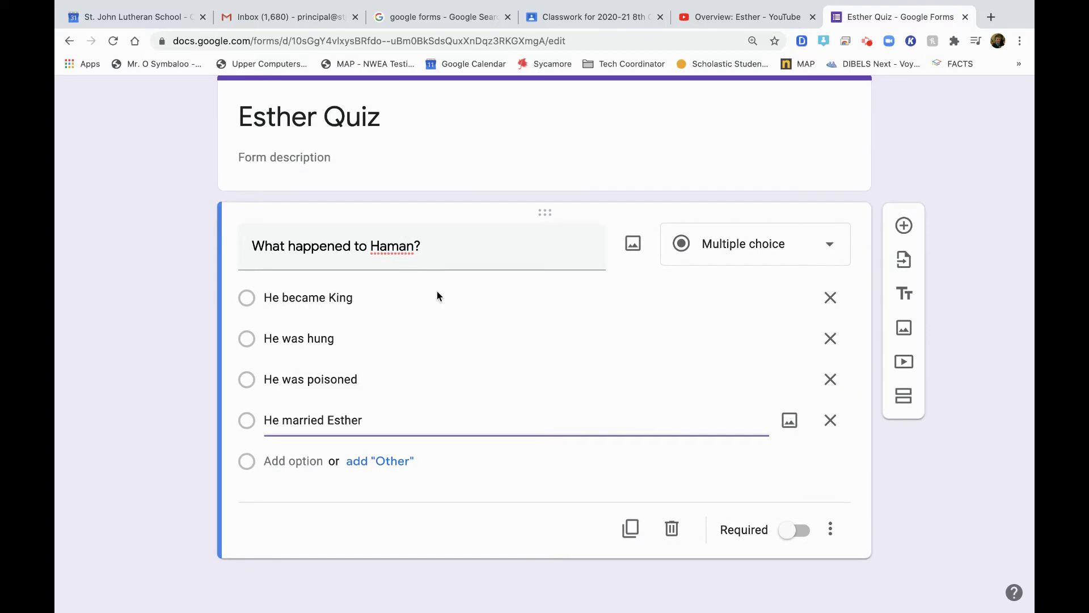
Step: Enter "Test your knowledge over the book of Esther." as the form description
scroll(421, 276, "up", 3)
left_click(328, 263)
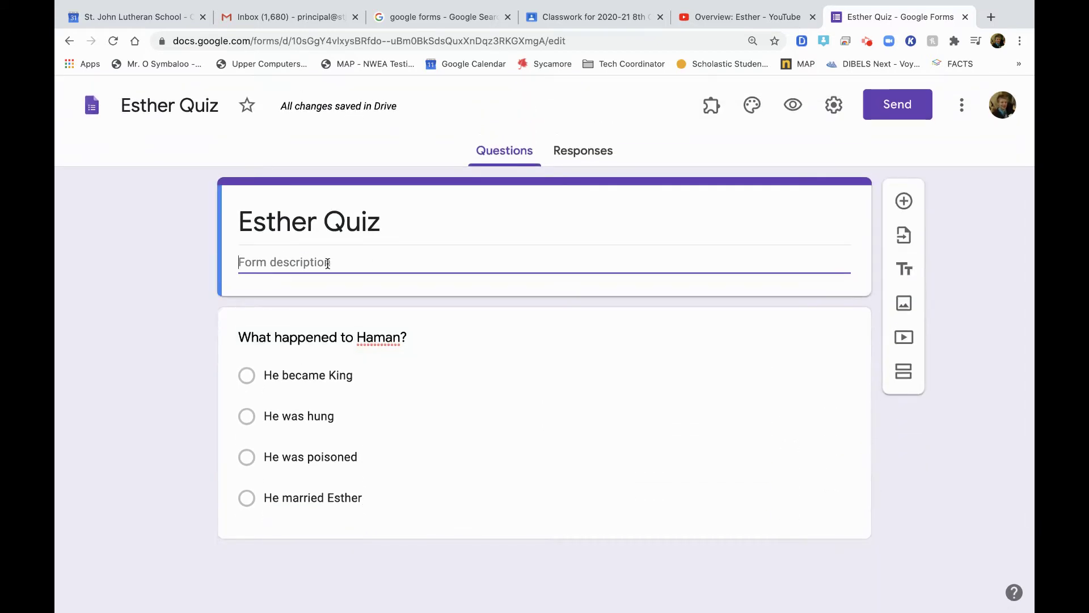
type("Test your knowledge ove")
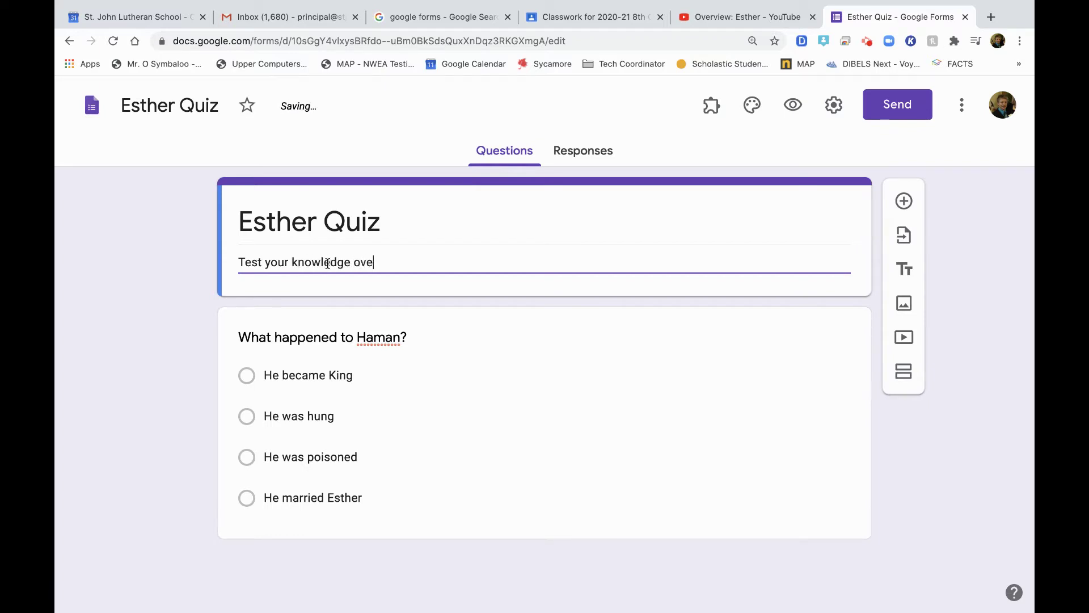
type("r the book of Esther.")
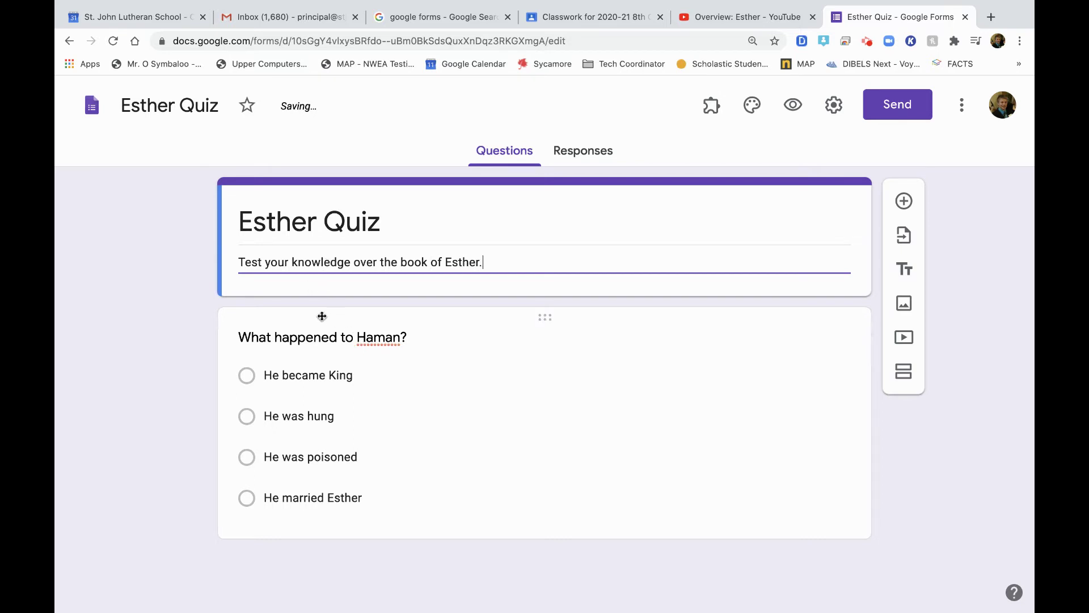
Step: Insert the YouTube video "Overview: Esther" below the Haman question, finding it with the copied video address
left_click(322, 319)
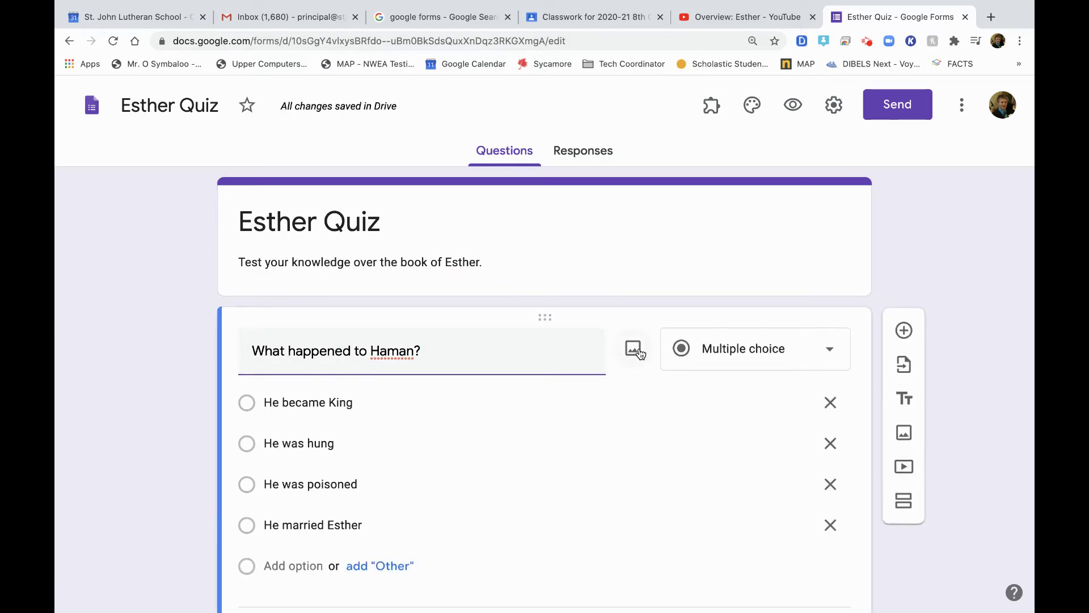
left_click(905, 469)
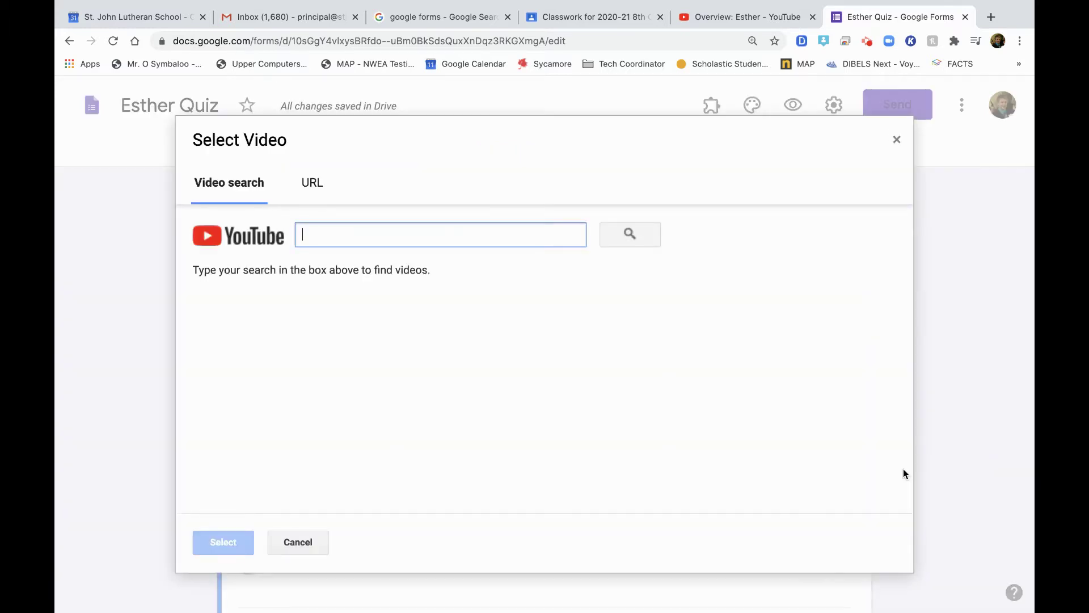
left_click(404, 238)
key("ctrl+v")
left_click(629, 233)
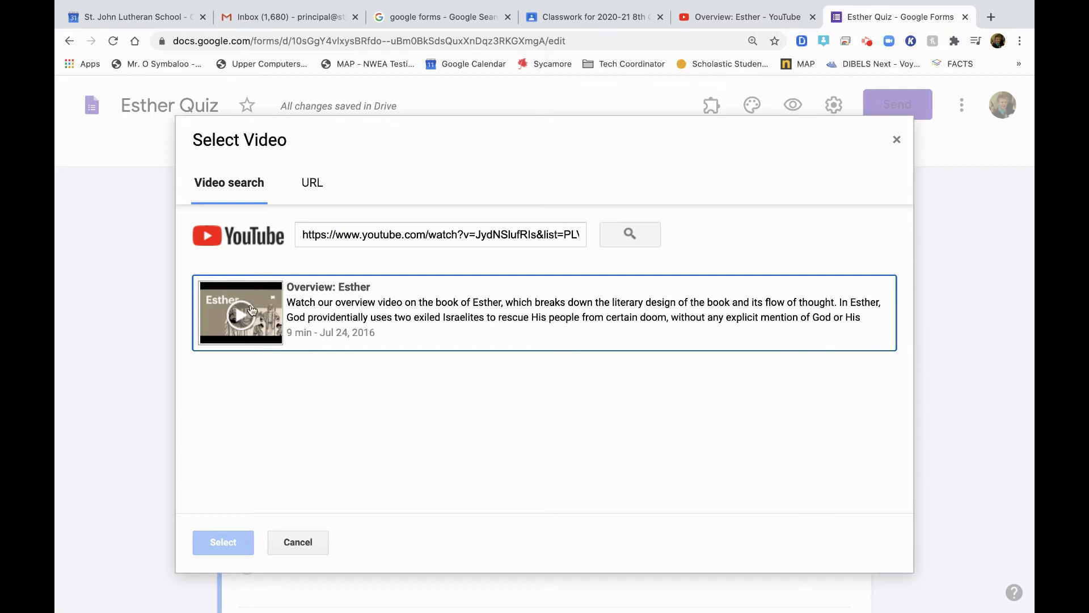
left_click(252, 309)
left_click(221, 541)
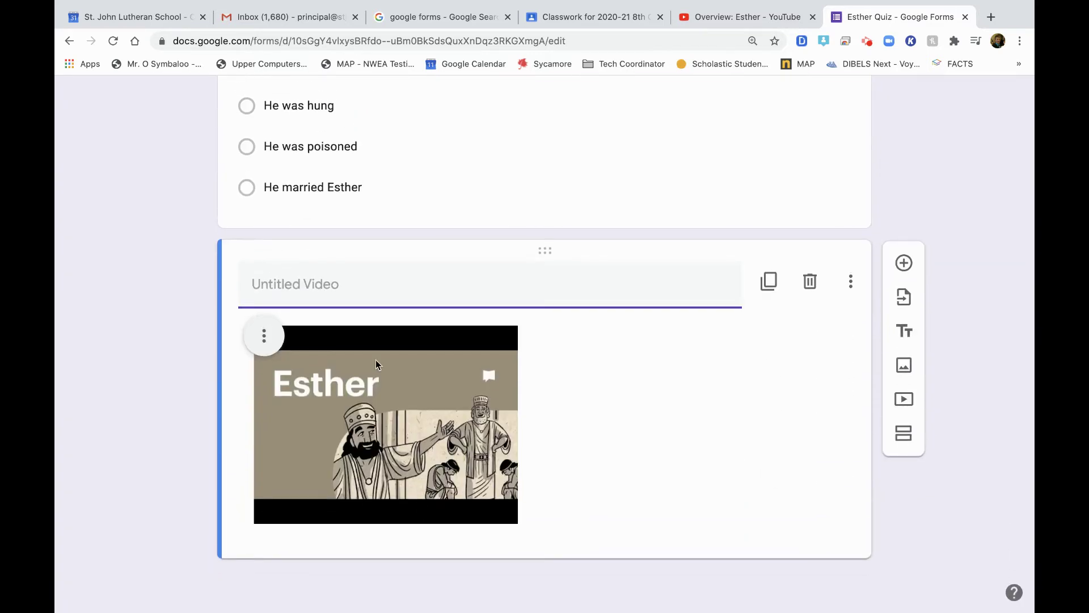
Step: Title the video block "Watch the video and answer the questions", correcting the spelling
type("Watcht he video and anser the questions")
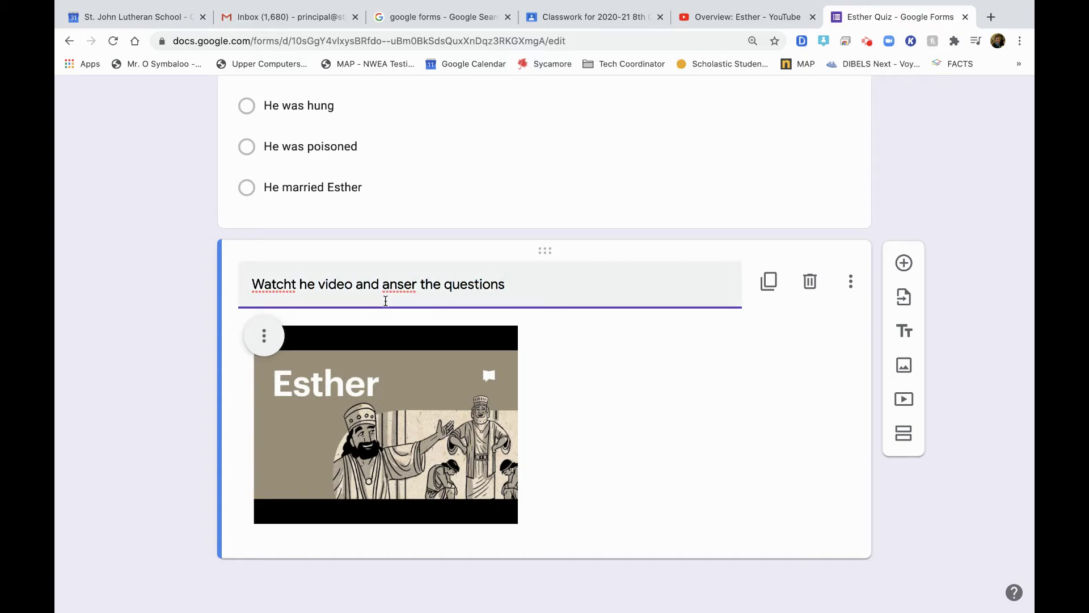
left_click(401, 285)
type("w")
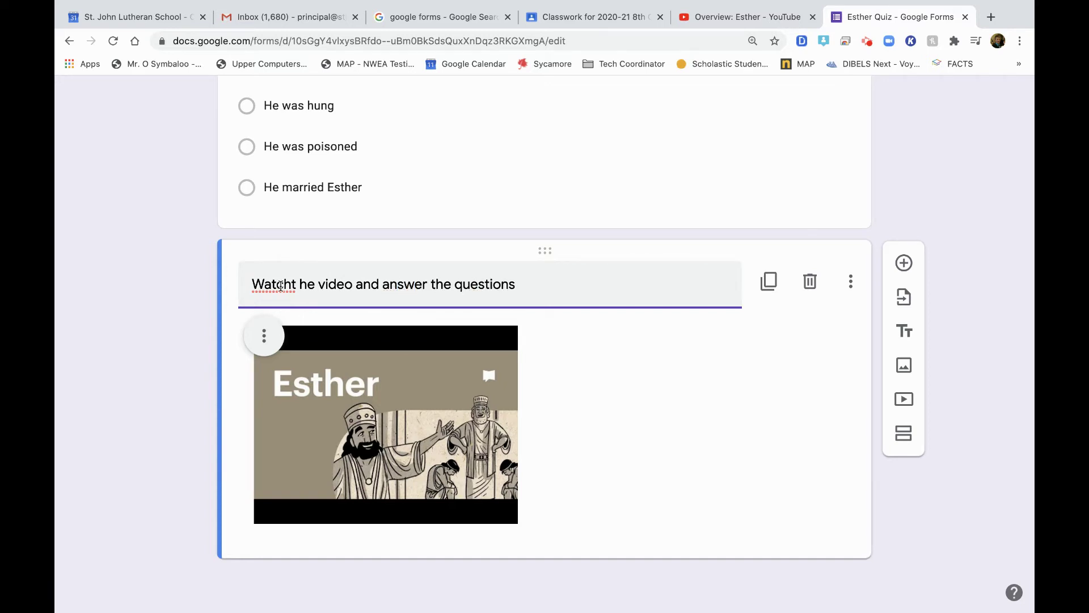
left_click(297, 285)
key("Delete")
key("Left")
Step: Move the video block above the Haman question, directly under the form title
scroll(590, 244, "up", 6)
scroll(586, 339, "down", 1)
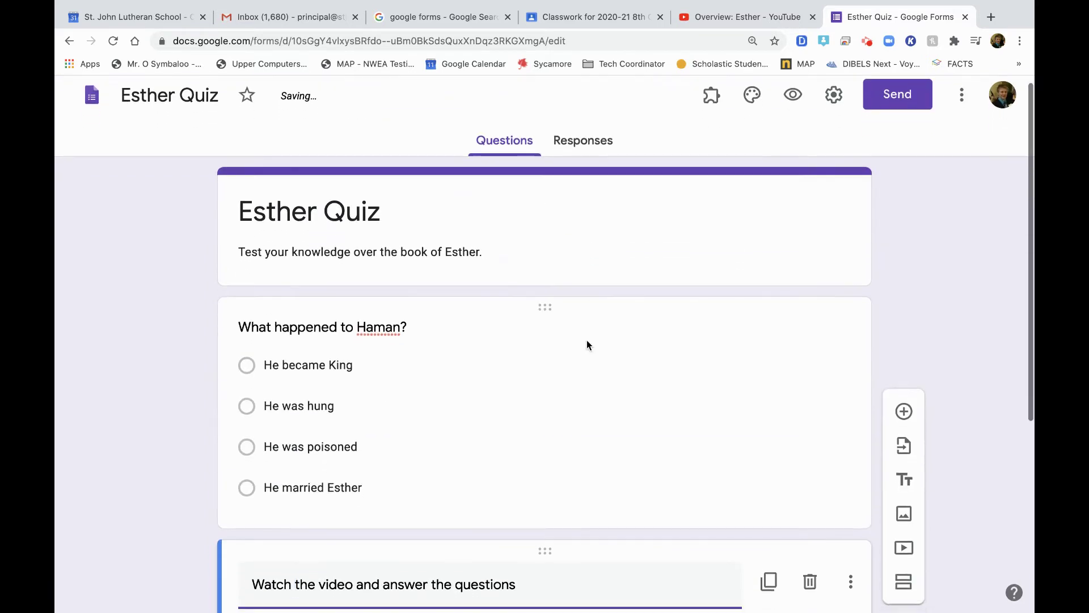
left_click_drag(542, 547, 513, 301)
scroll(544, 426, "down", 3)
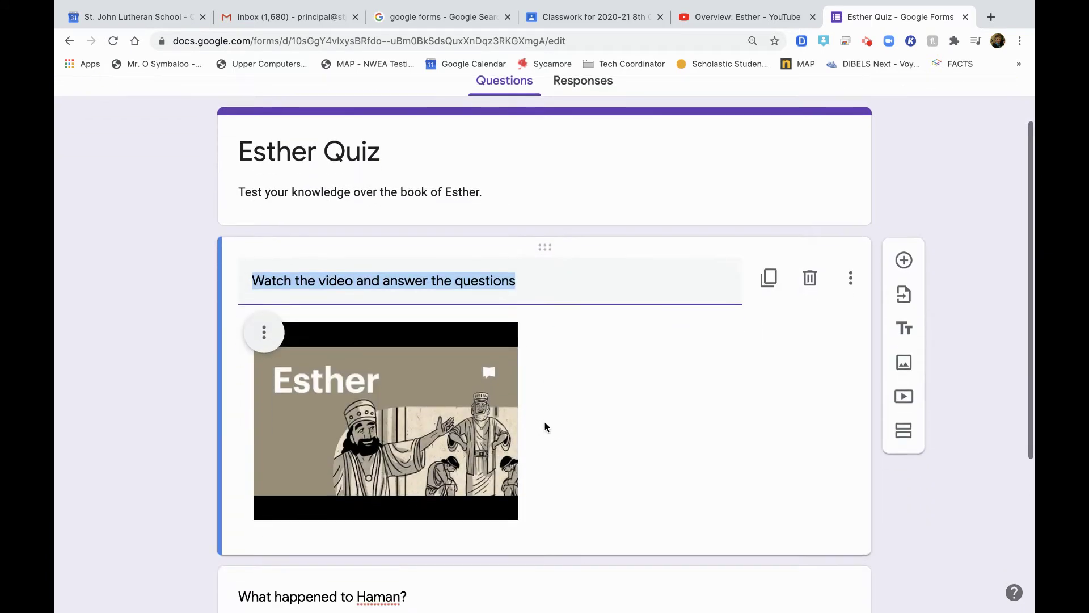
left_click(606, 406)
scroll(809, 480, "down", 1)
scroll(694, 447, "down", 3)
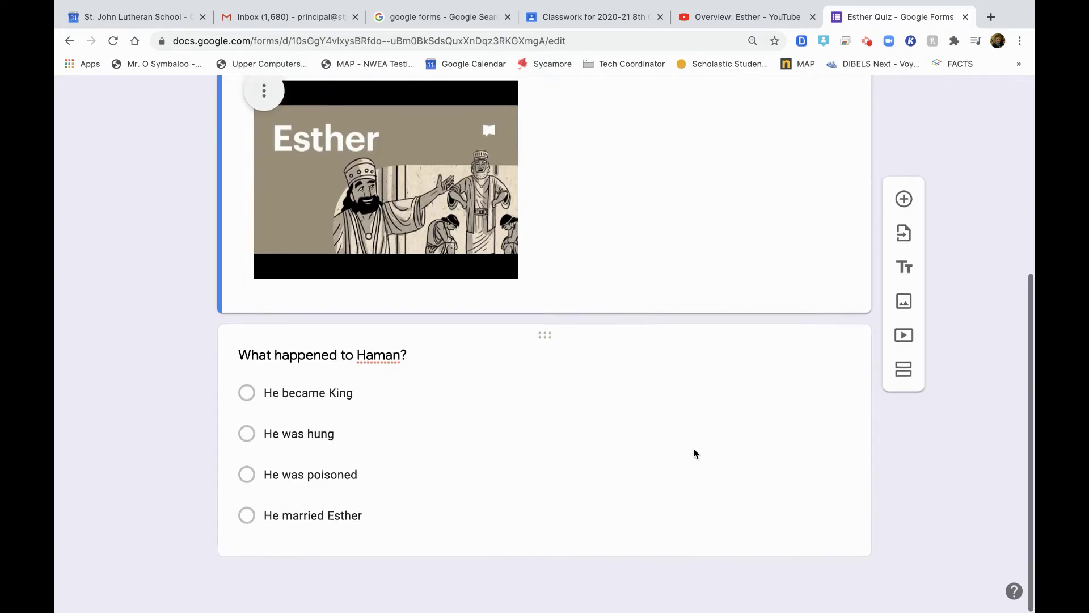
Step: Check the email item in the Excel rubric, return to the form in Chrome and enable Collect email addresses in its settings
left_click(693, 448)
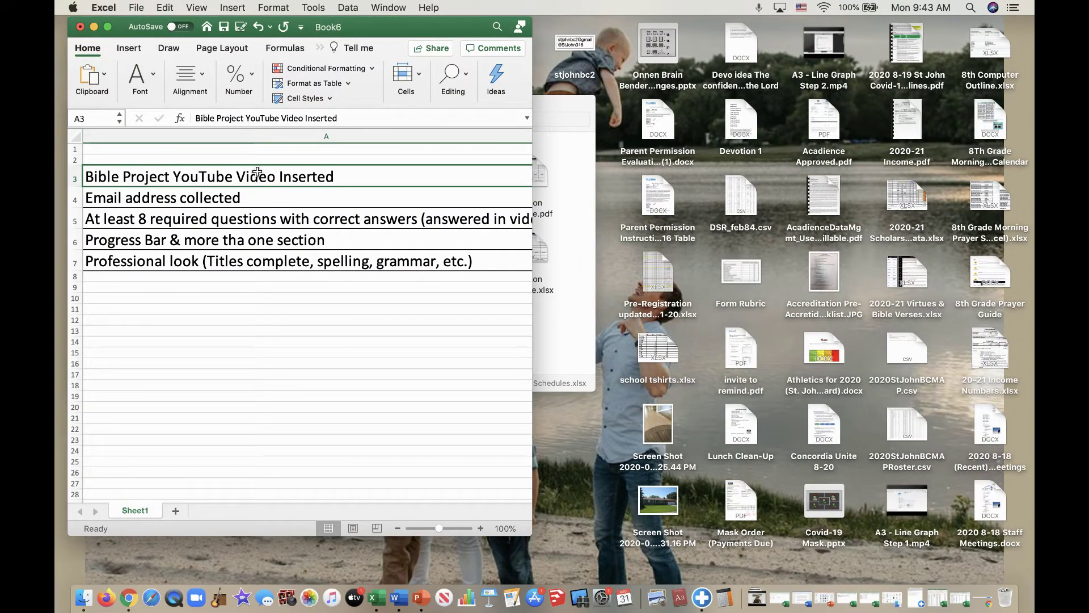
left_click(250, 196)
key("ctrl+Right")
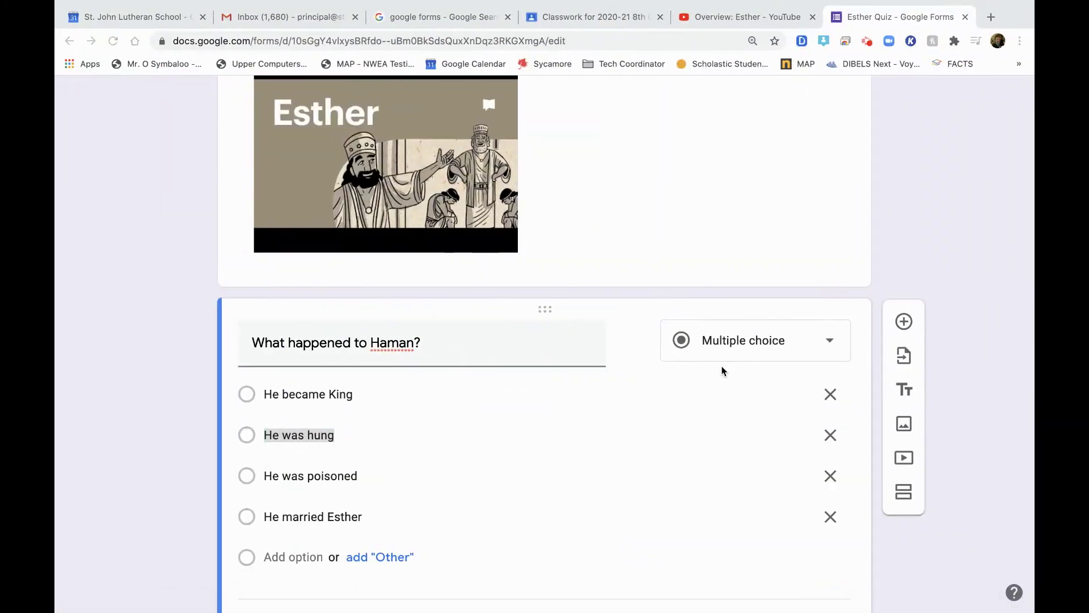
scroll(719, 368, "up", 6)
left_click(834, 105)
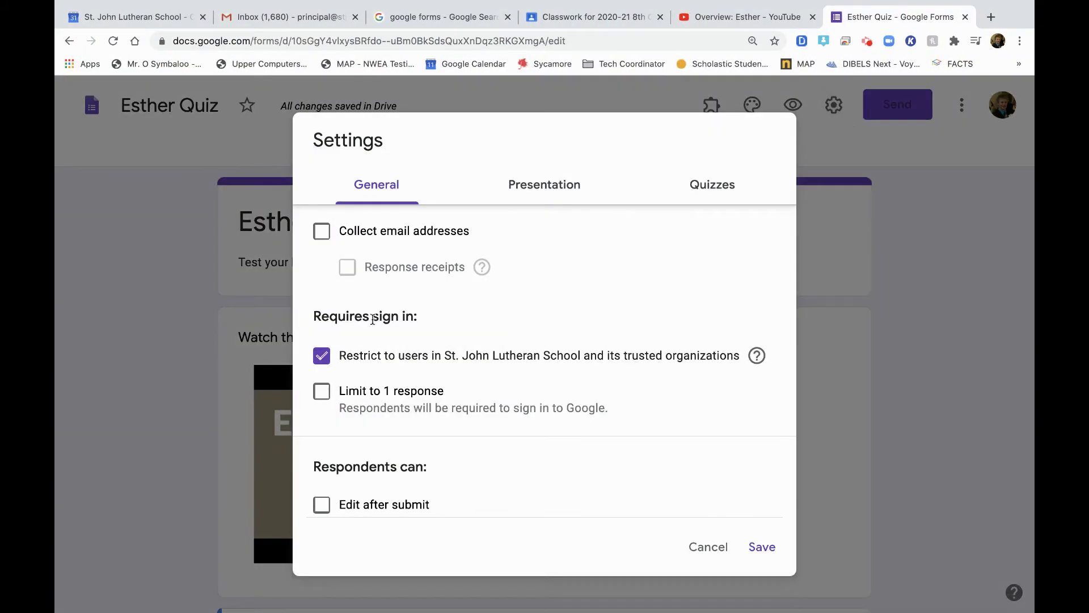
left_click(321, 238)
Step: Read the rubric's requirement about required questions in Excel, return to the form in Chrome and save its settings
key("ctrl+Left")
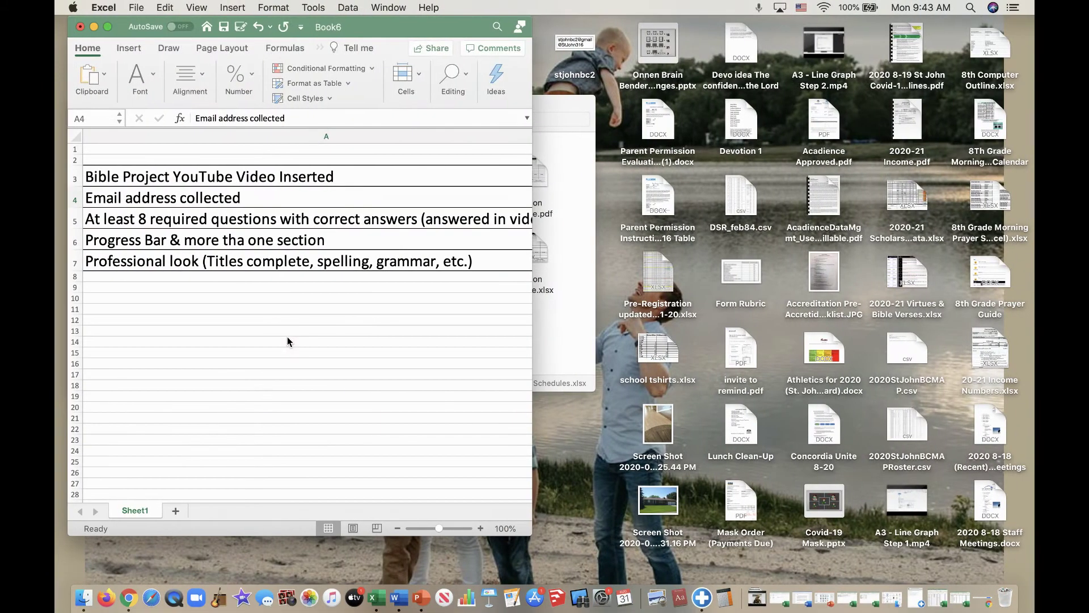
left_click(177, 220)
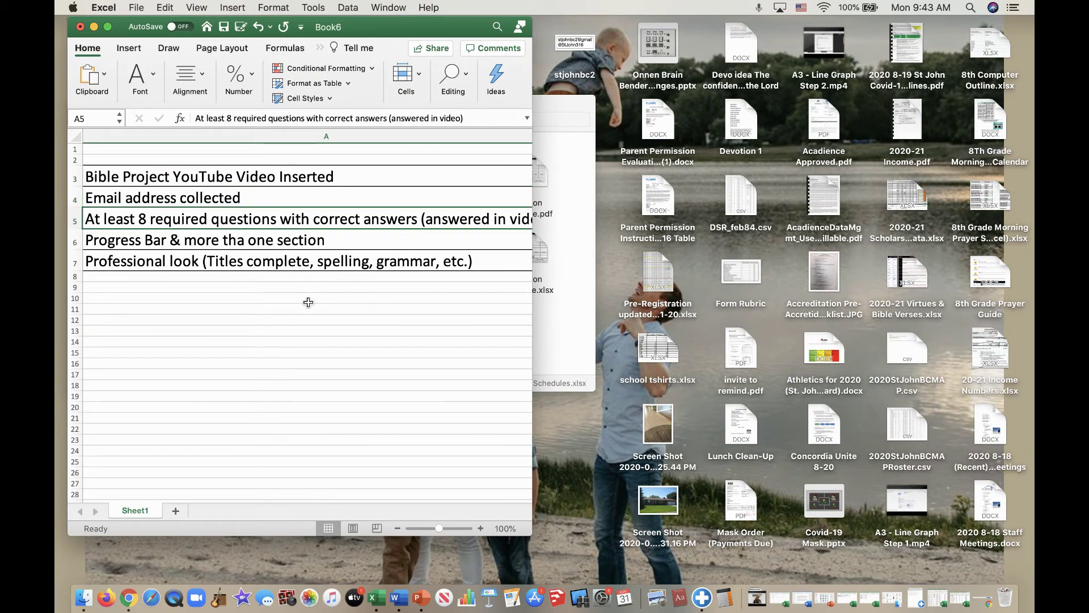
scroll(338, 314, "right", 1)
scroll(338, 314, "right", 2)
scroll(338, 314, "left", 3)
key("ctrl+Right")
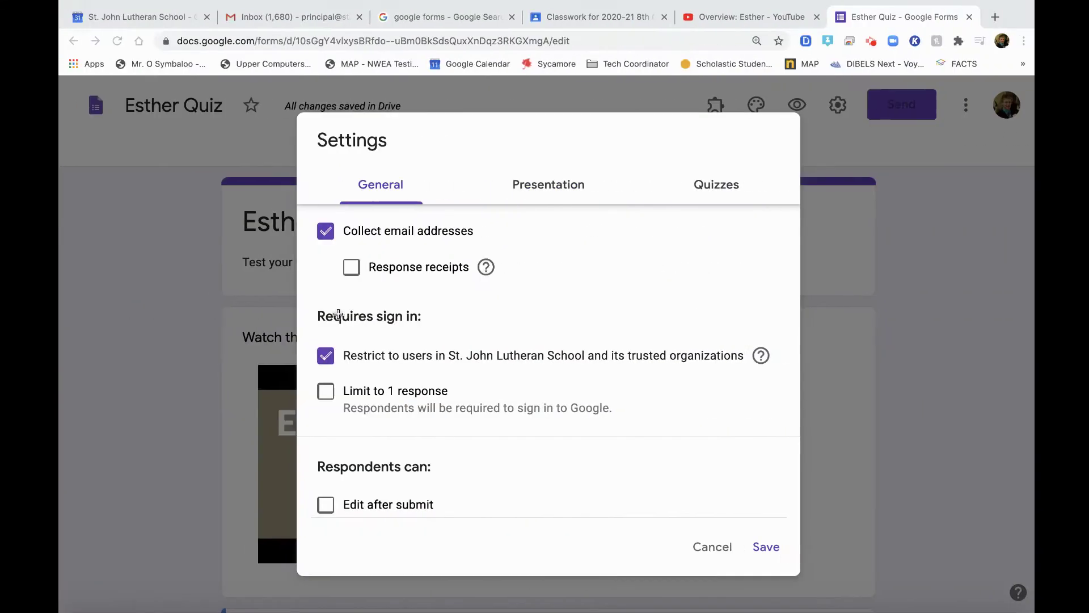
left_click(764, 549)
Step: Duplicate the Haman question twice so the form holds three copies of it
scroll(772, 527, "down", 6)
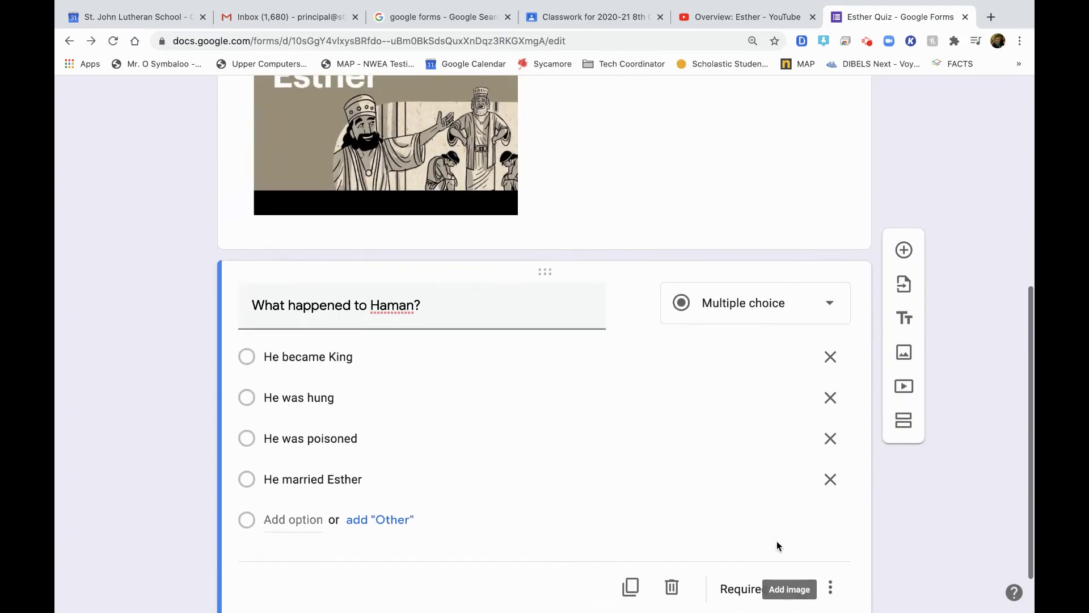
left_click(629, 527)
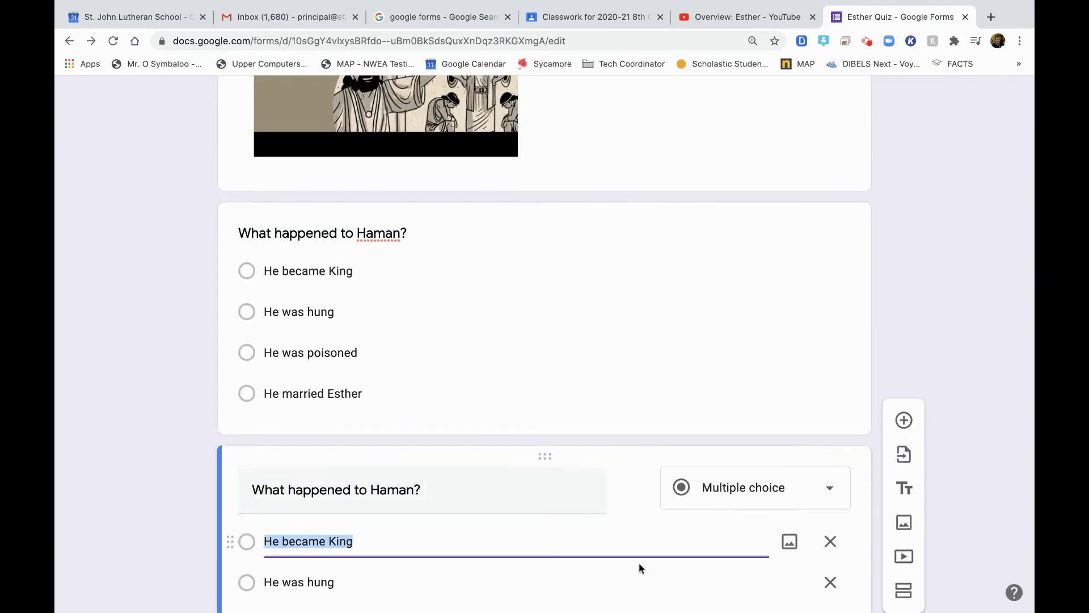
left_click(629, 526)
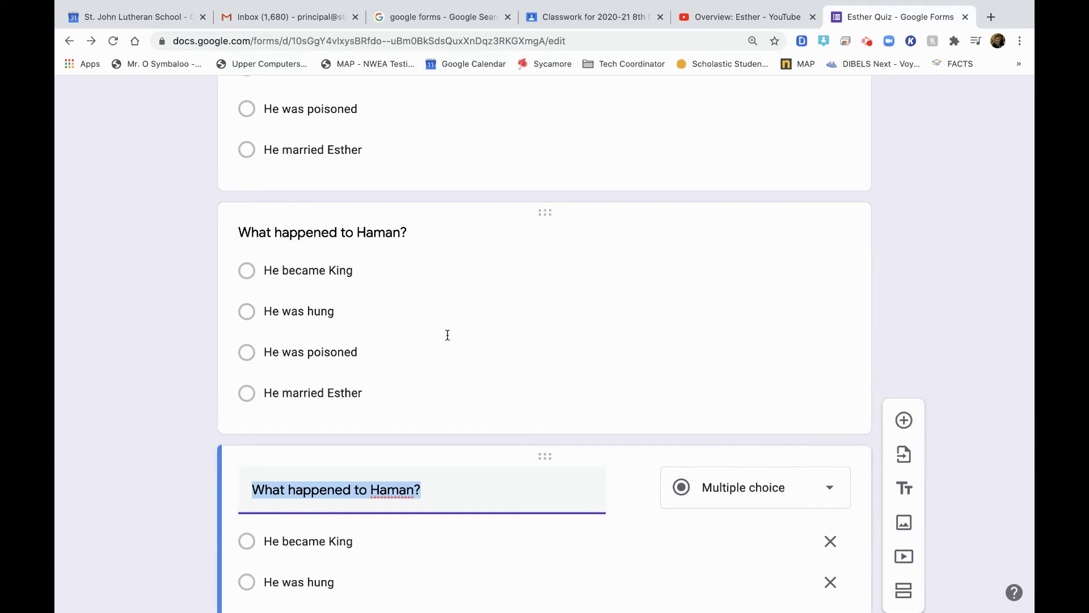
scroll(464, 257, "up", 5)
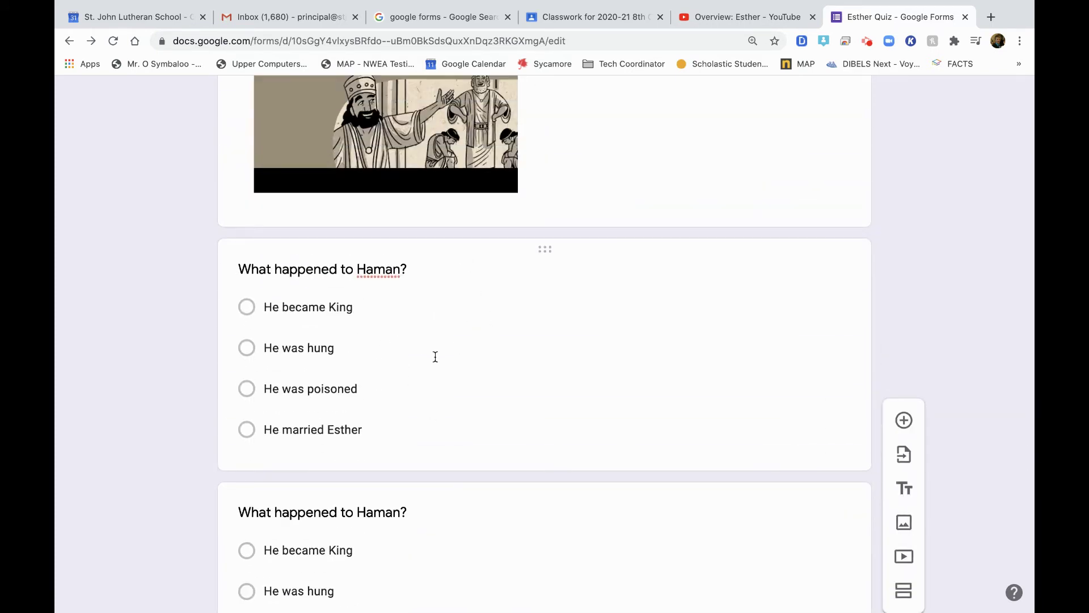
Step: Change the type of the second Haman question to Short answer
key("ctrl+Left")
key("ctrl+Right")
scroll(525, 506, "down", 4)
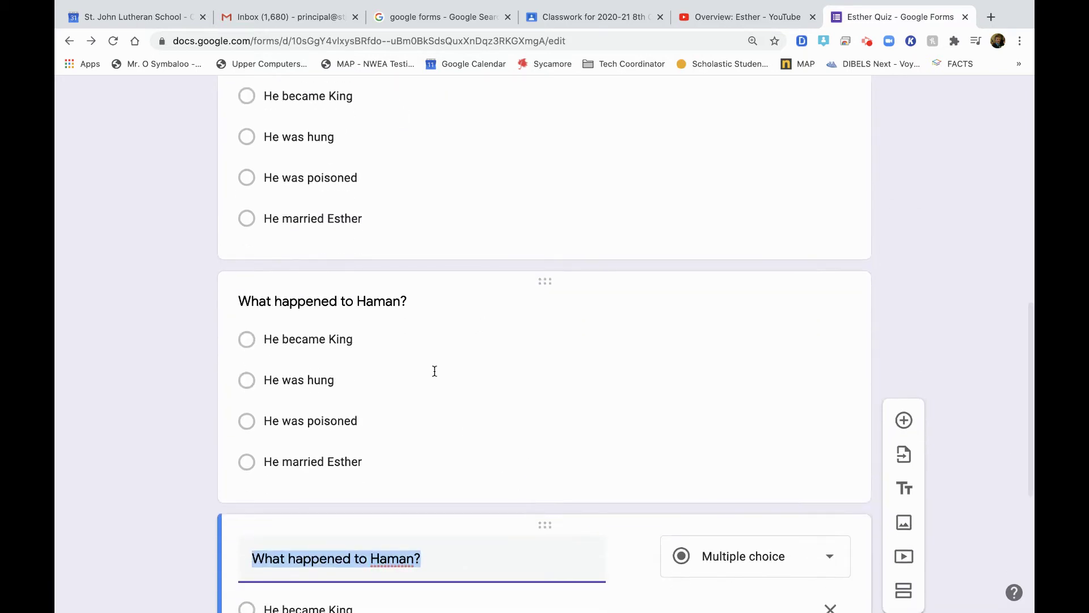
left_click(435, 371)
left_click(772, 316)
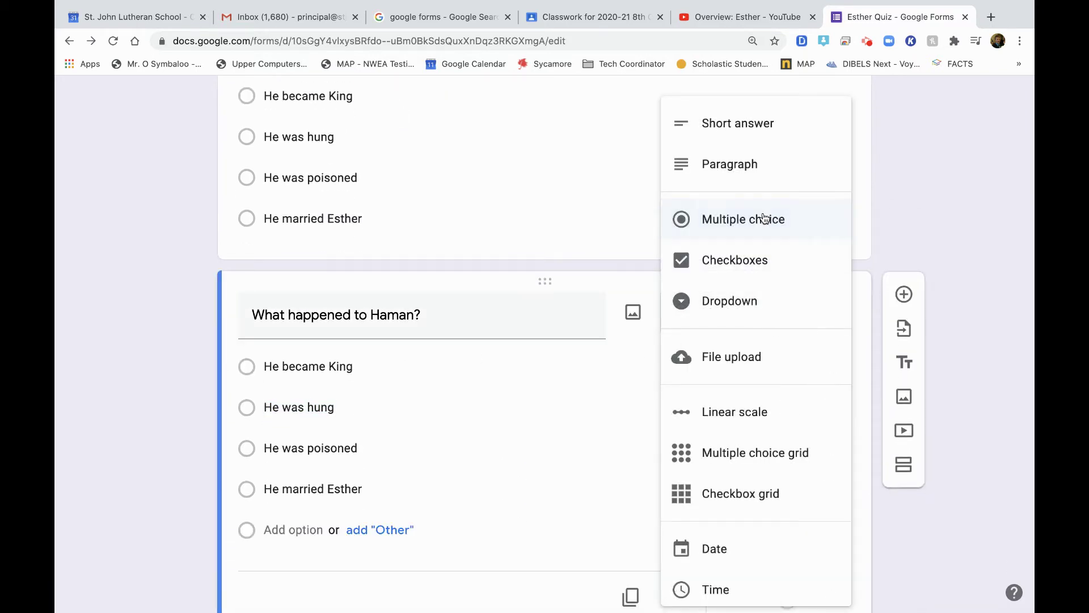
left_click(738, 124)
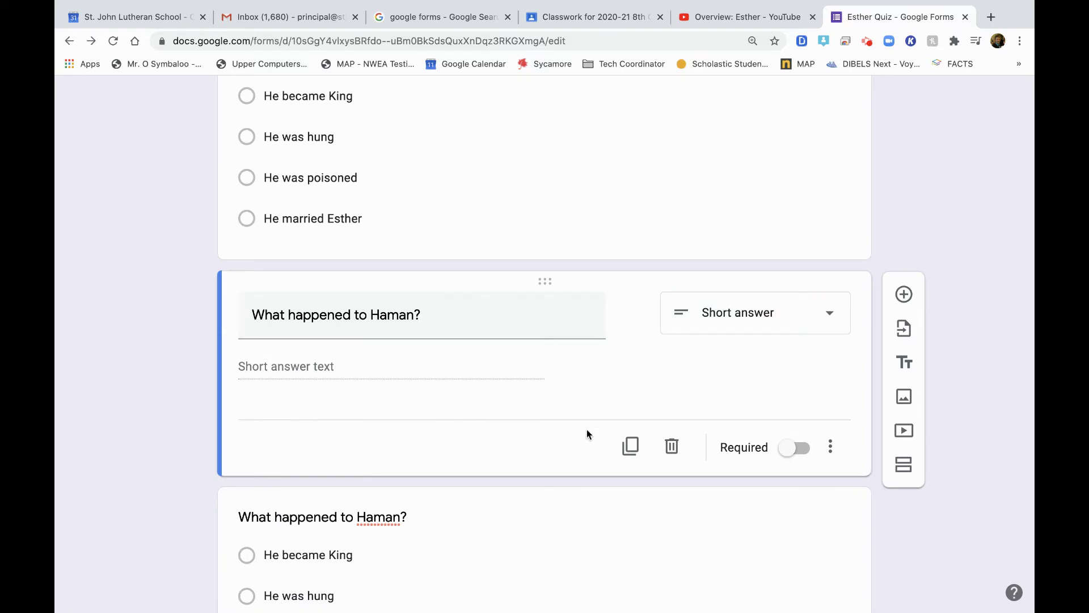
Step: Make the short-answer Haman question required
left_click(796, 448)
scroll(600, 380, "up", 10)
Step: Switch to Excel and correct "tha" to "than" in the rubric's progress bar and sections item
key("ctrl+Left")
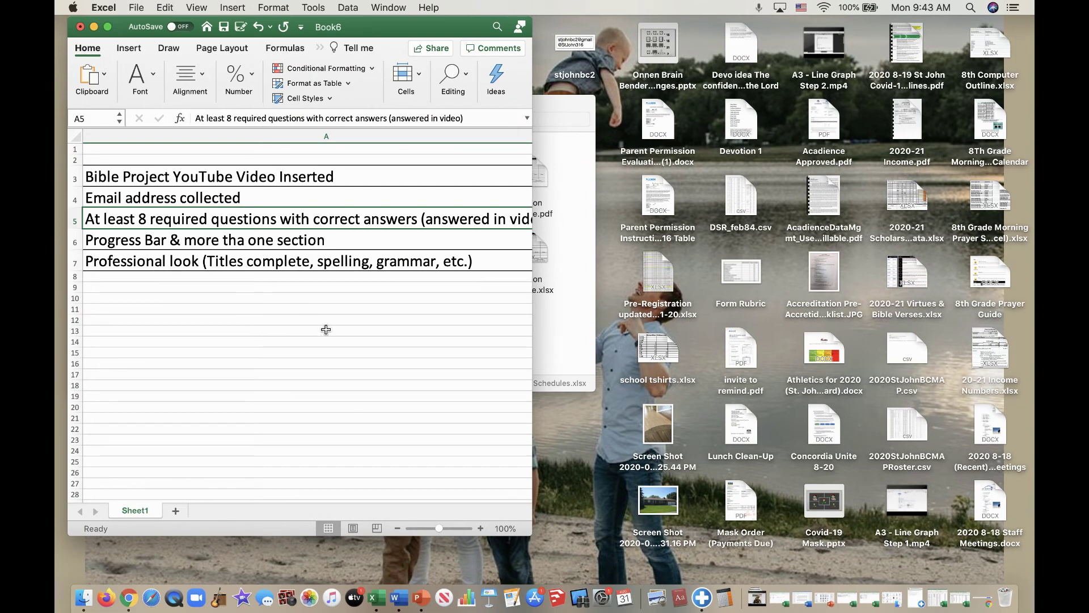
left_click(243, 244)
double_click(243, 244)
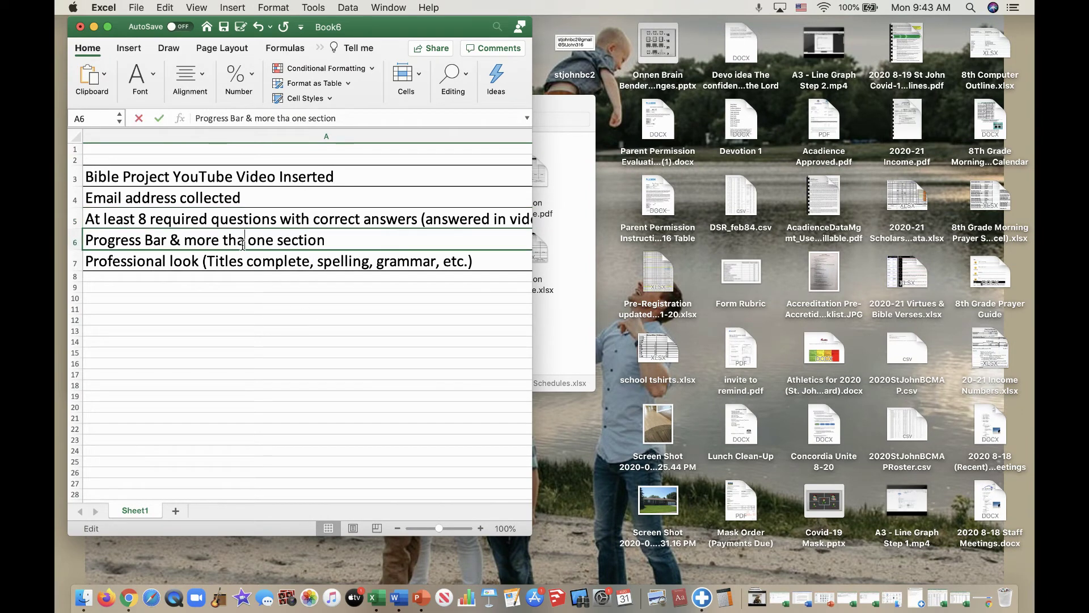
type("n")
key("Return")
Step: Return to the form in Chrome and enable Show progress bar in its presentation settings
key("ctrl+Right")
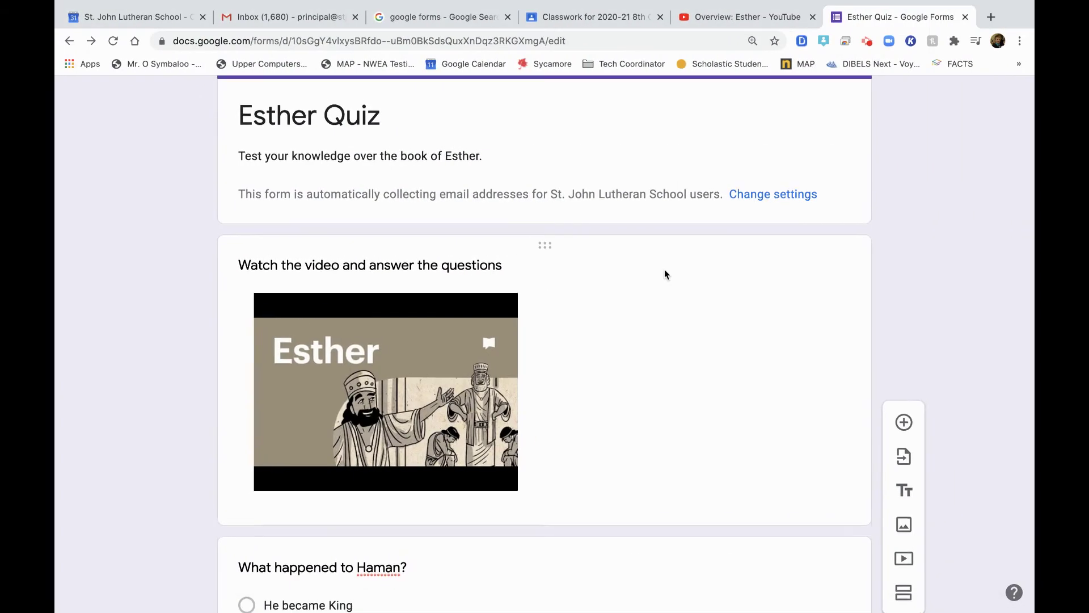
scroll(723, 221, "up", 3)
left_click(834, 106)
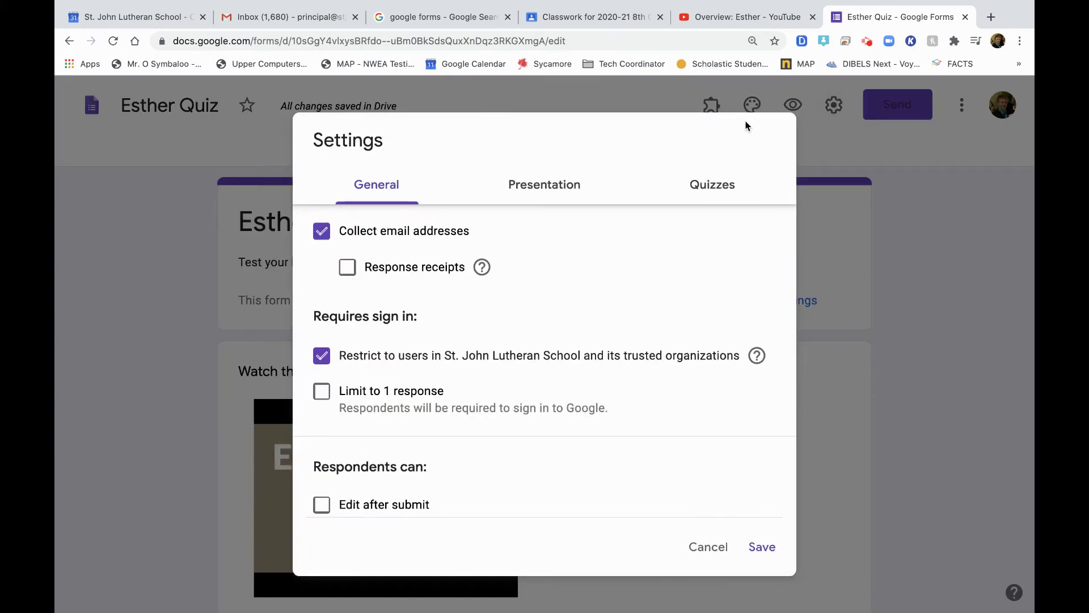
left_click(576, 177)
left_click(373, 236)
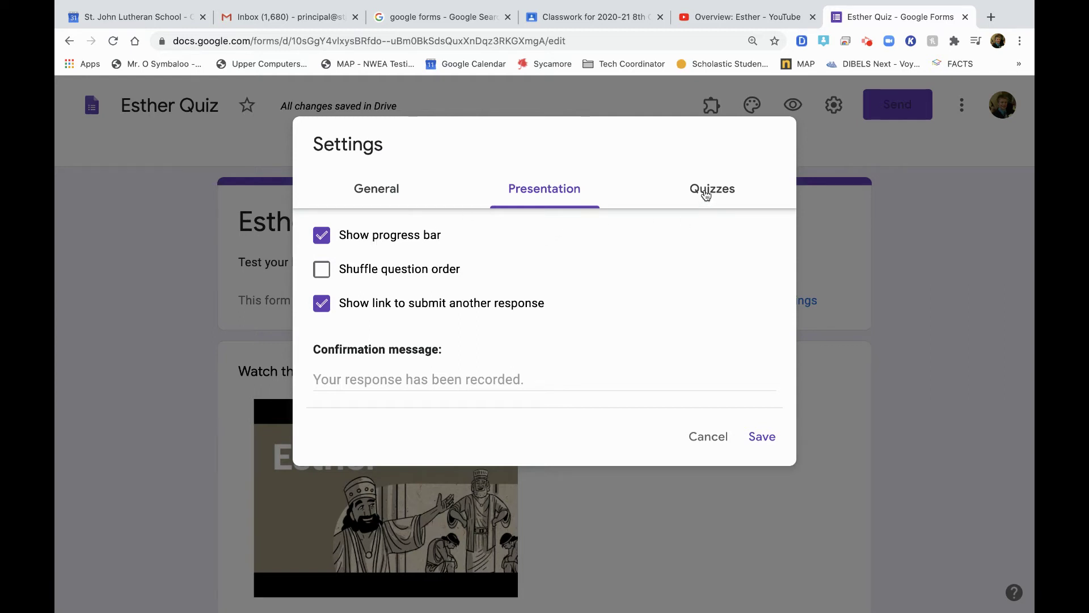
left_click(436, 375)
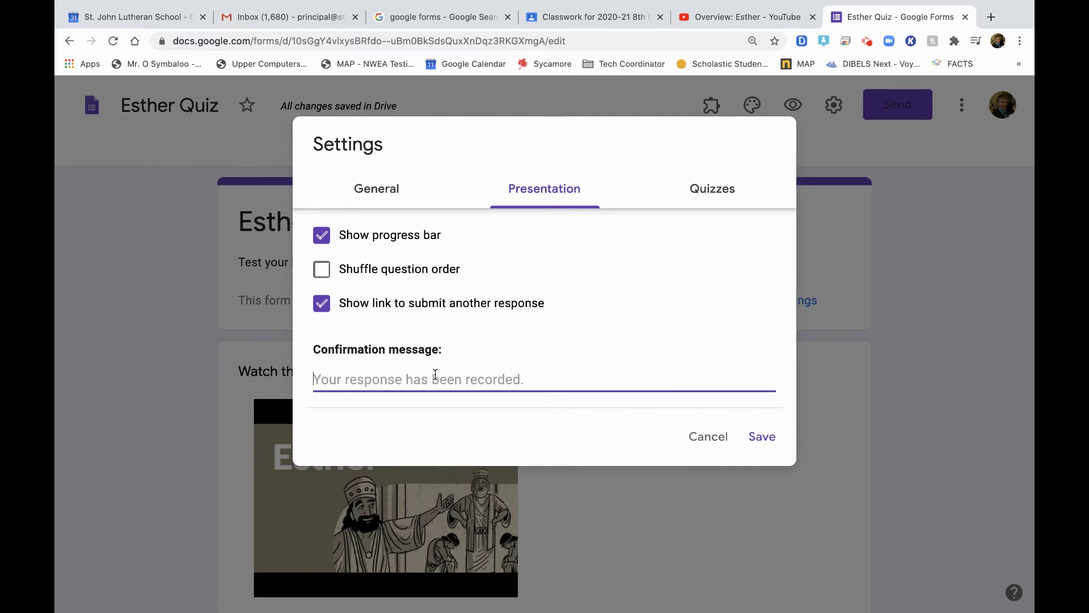
type("Thanks")
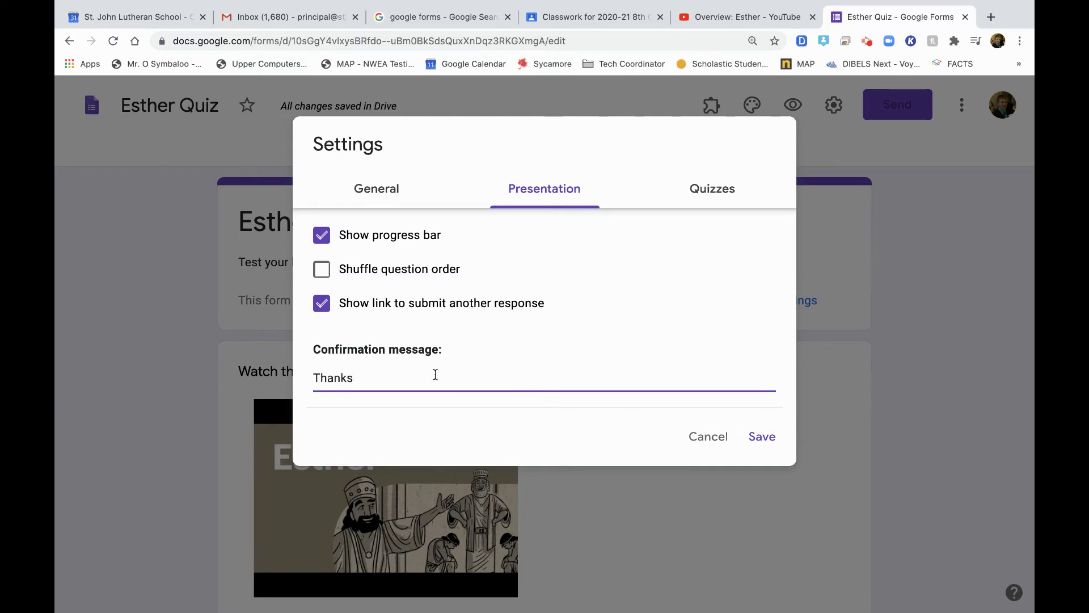
type(" for your")
left_click_drag(393, 377, 299, 356)
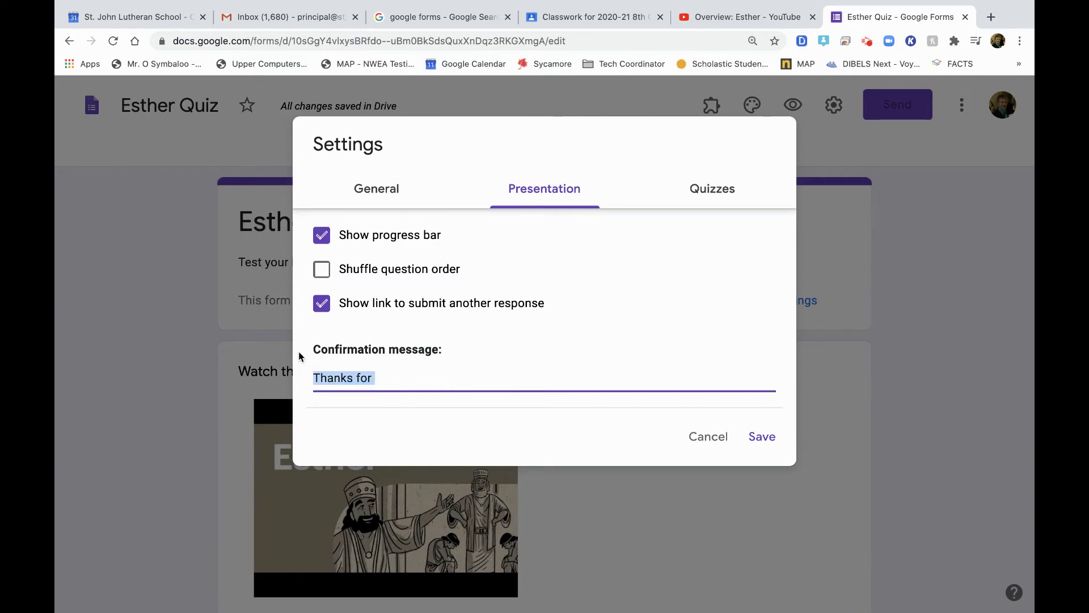
key("BackSpace")
Step: Turn on Make this a quiz, review the grade release and respondent options, and save the form settings
left_click(702, 200)
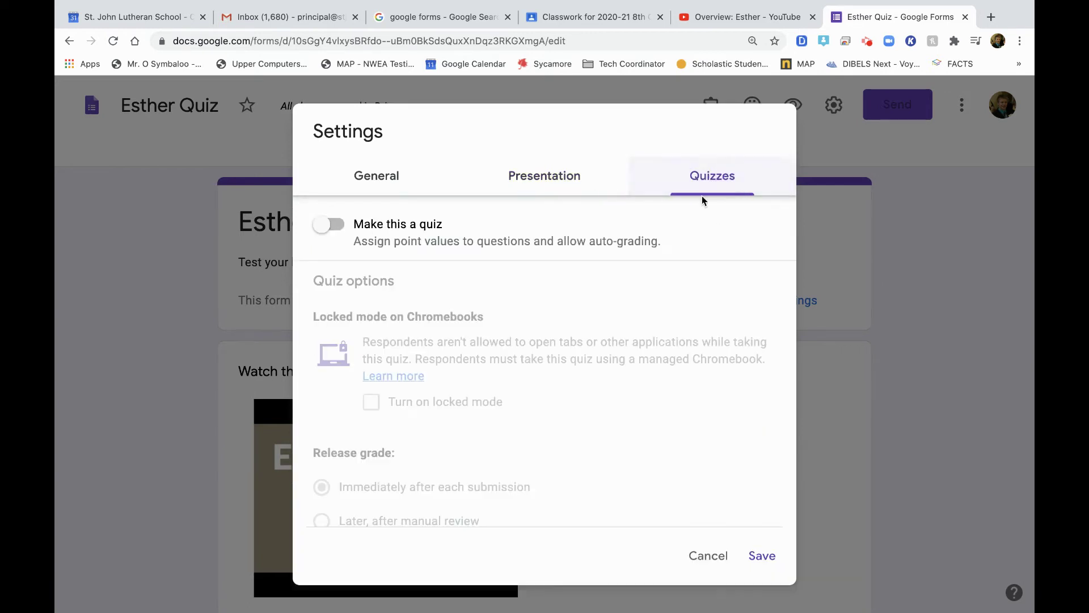
left_click(376, 228)
scroll(721, 502, "down", 4)
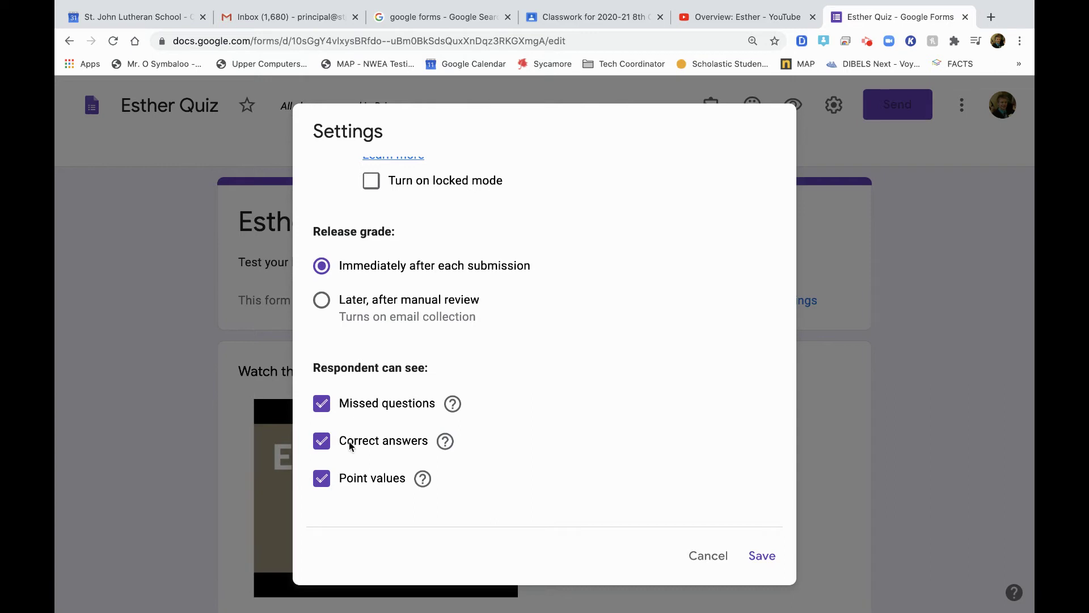
scroll(468, 457, "up", 4)
scroll(468, 457, "down", 4)
left_click(762, 556)
Step: Set "He was hung" as the correct answer in the first Haman question's answer key
scroll(771, 554, "down", 7)
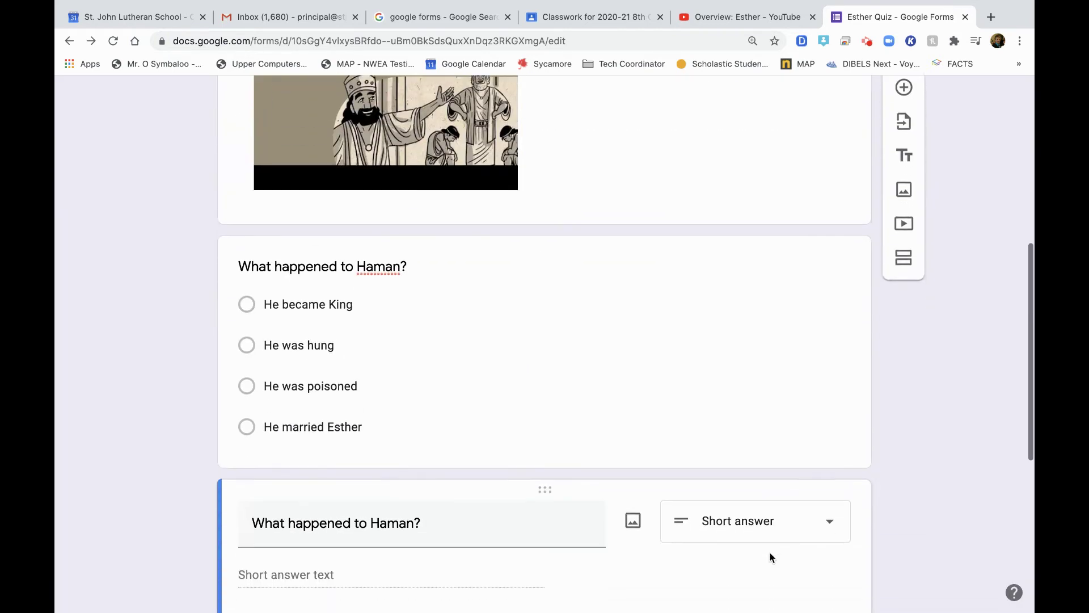
scroll(680, 454, "up", 1)
left_click(605, 432)
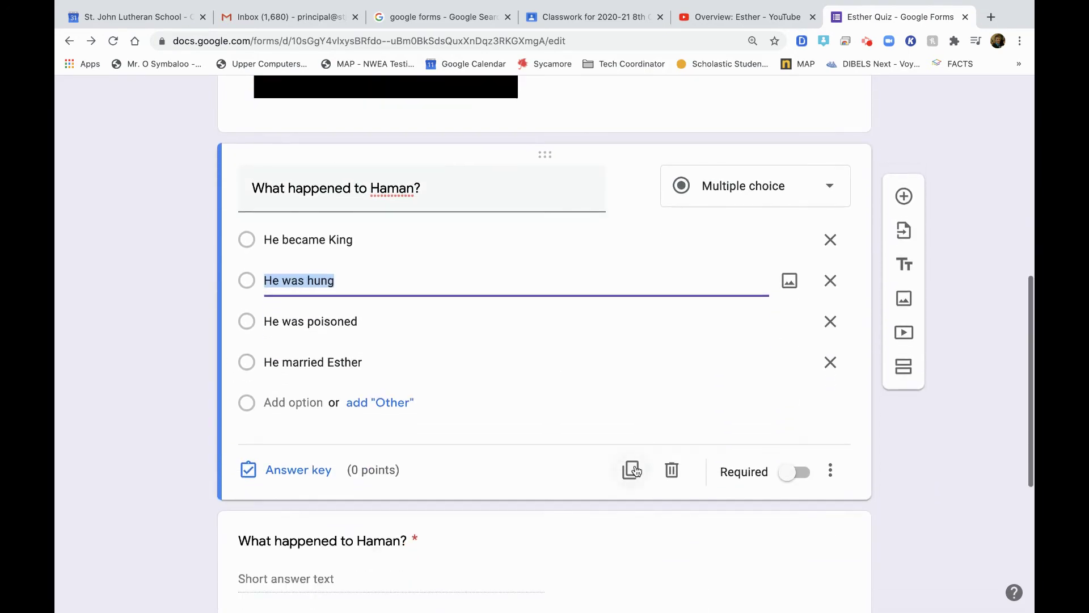
left_click(262, 482)
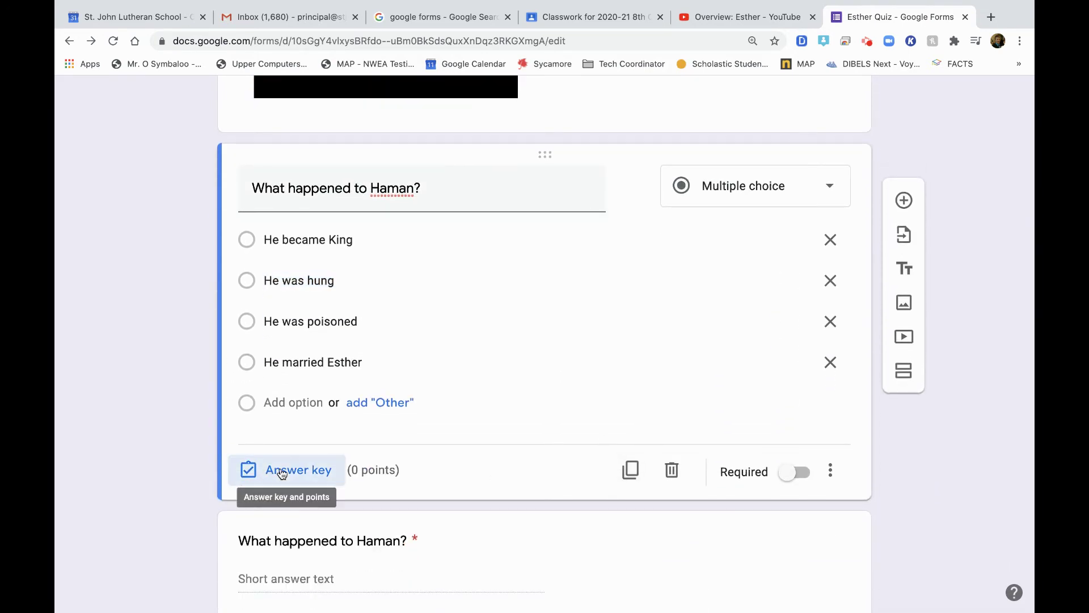
left_click(561, 315)
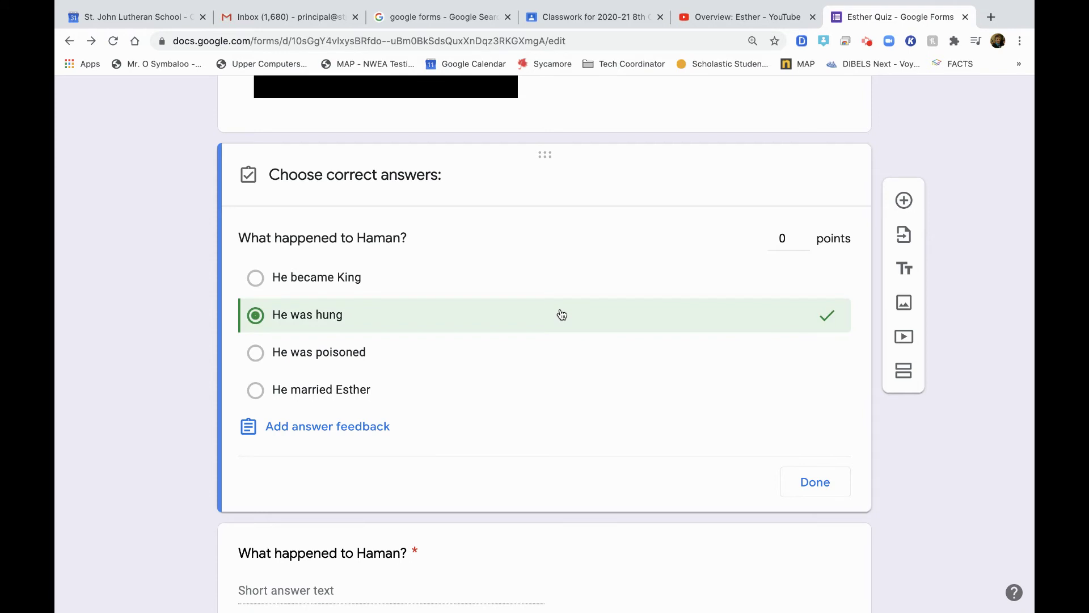
left_click(806, 480)
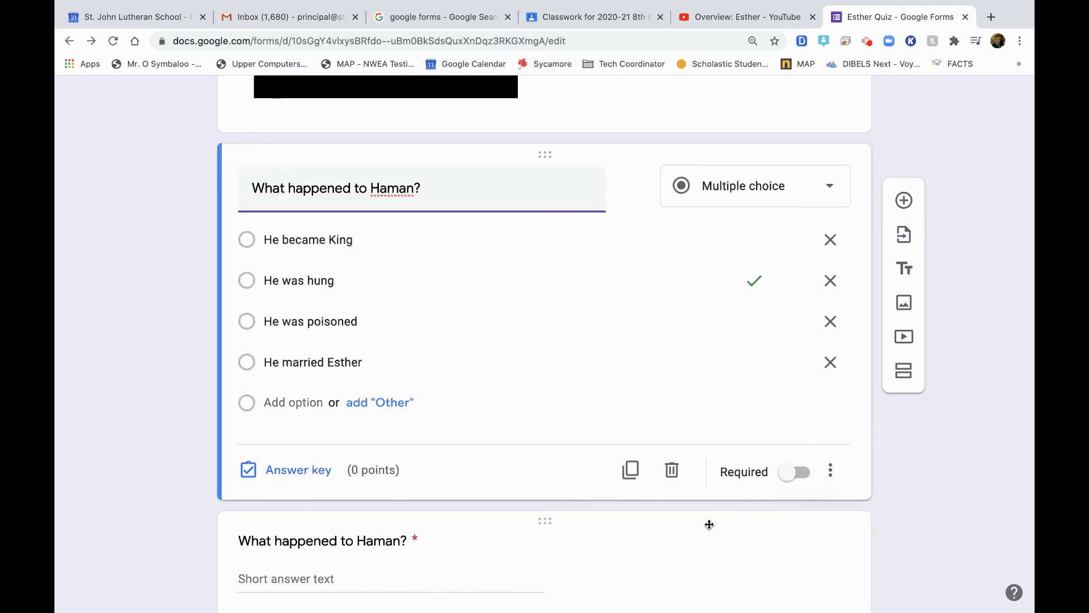
Step: Extend the correct option of the first Haman question to read "He was hung at the city square"
left_click(348, 267)
left_click(349, 269)
type("at the city square")
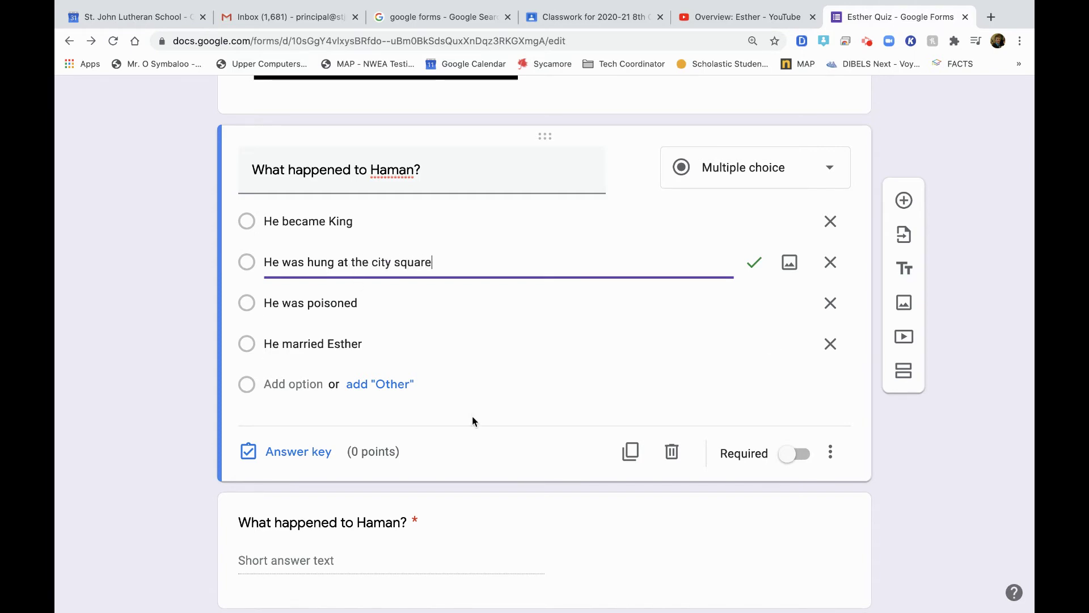
left_click(889, 440)
Step: Reword the short-answer question as "How was Haman killed?"
scroll(883, 462, "down", 5)
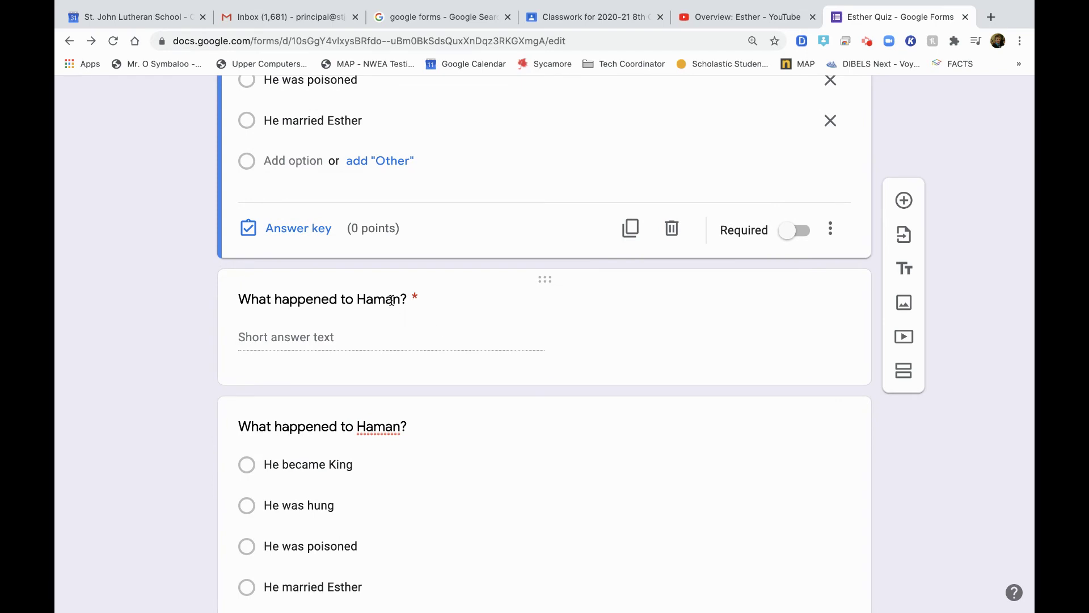
left_click(390, 301)
left_click_drag(366, 191, 250, 177)
type("How was")
key("Delete")
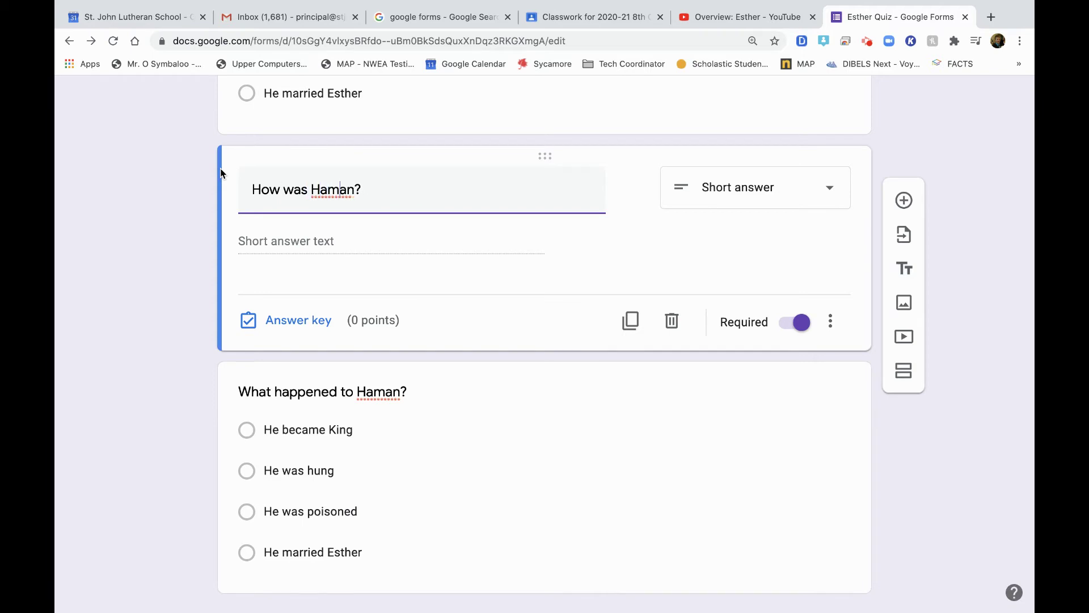
type("ed")
left_click(392, 264)
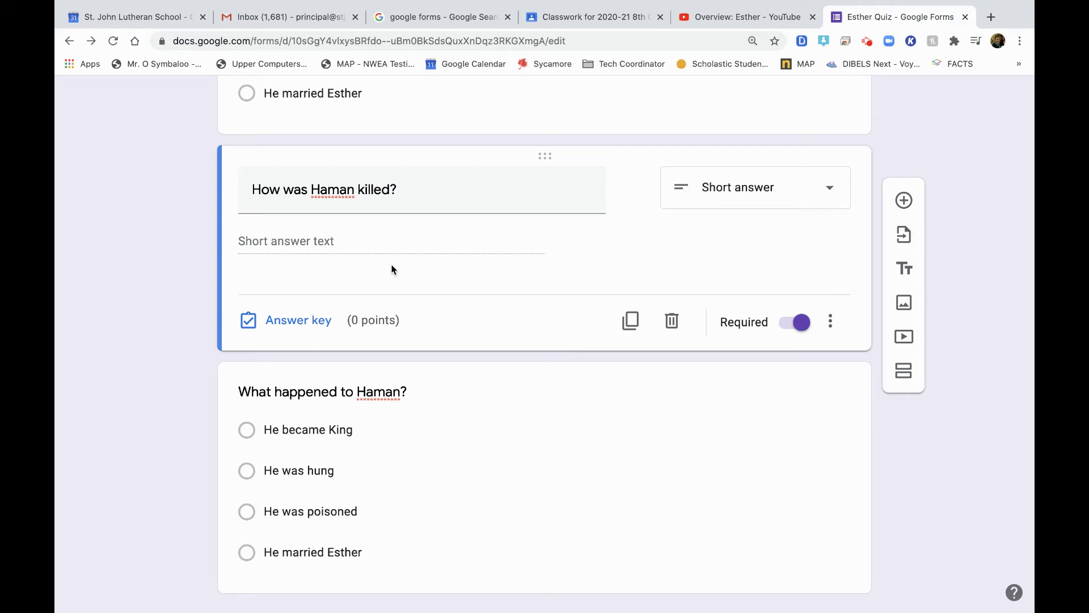
Step: Try Mark all other answers incorrect and the answer feedback option in the short-answer question's answer key
left_click(290, 333)
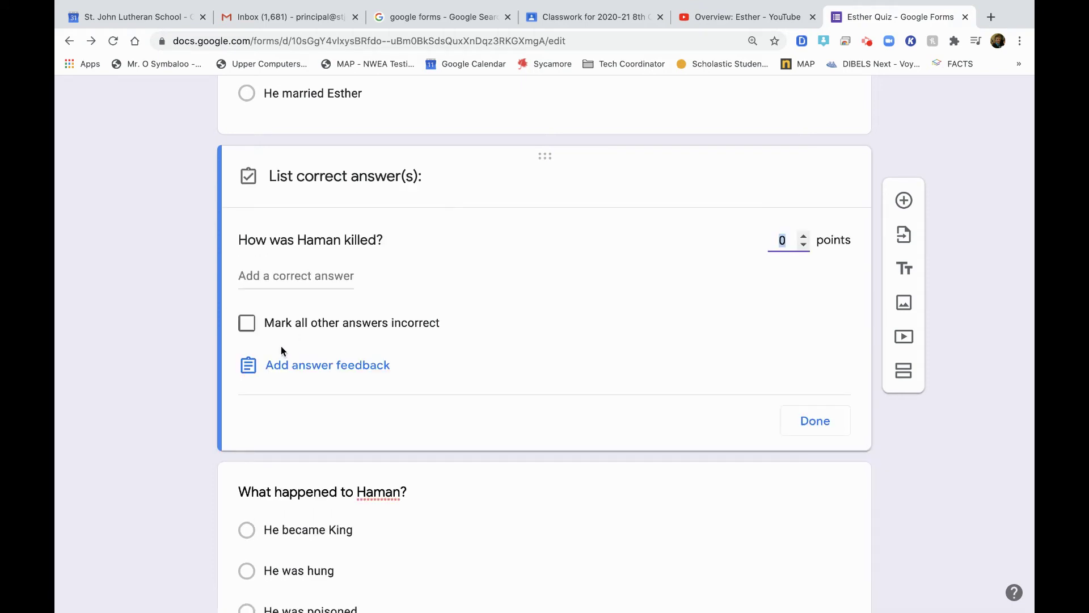
left_click(253, 330)
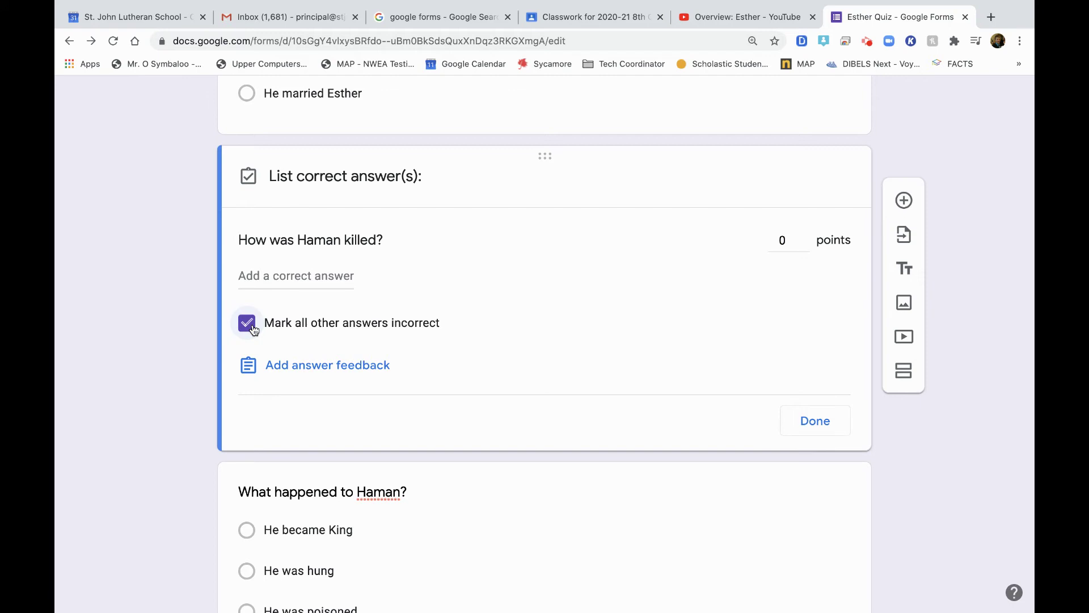
left_click(253, 330)
left_click(291, 369)
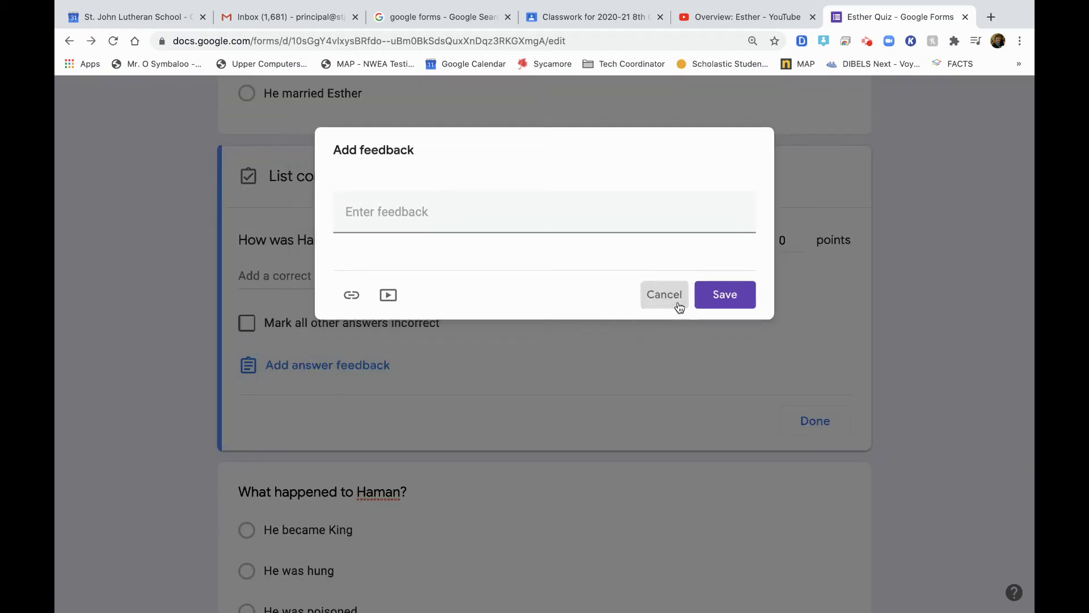
left_click(664, 295)
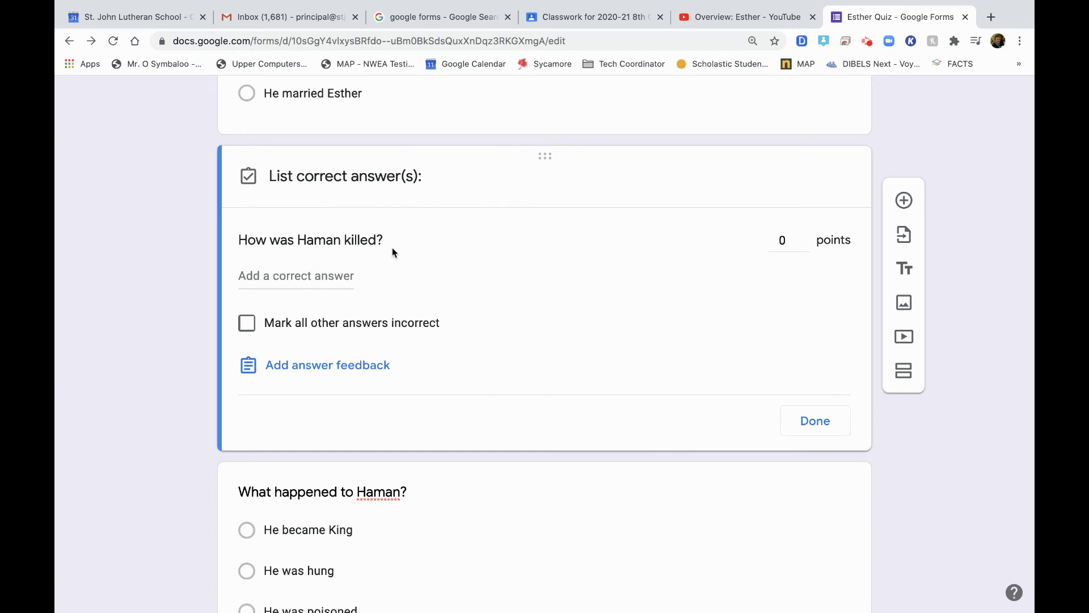
left_click(815, 420)
Step: Change the "How was Haman killed?" question to Multiple choice and delete it from the form
left_click(823, 185)
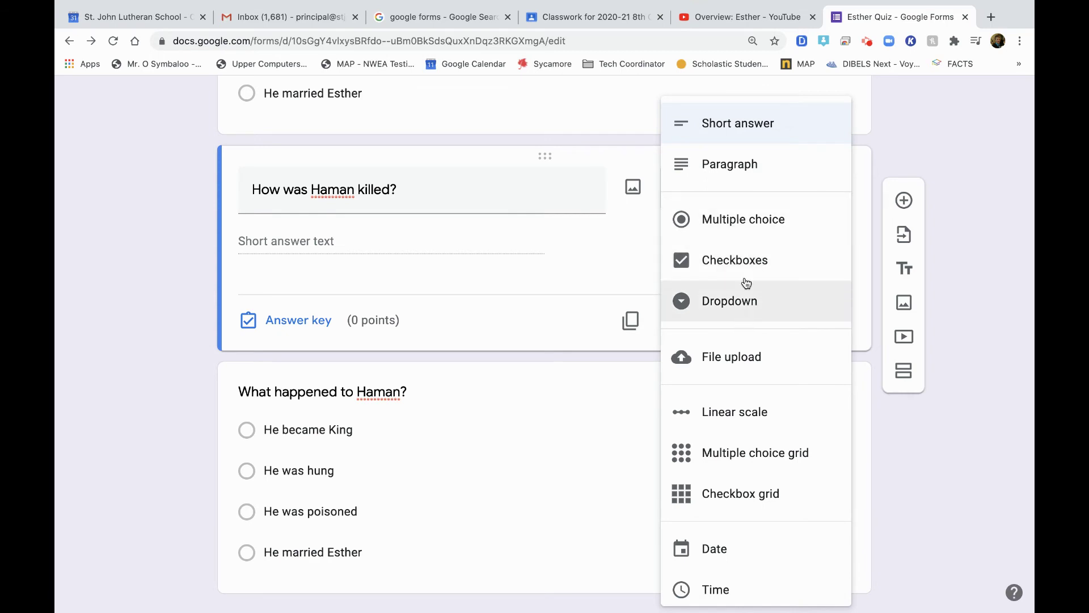
left_click(749, 219)
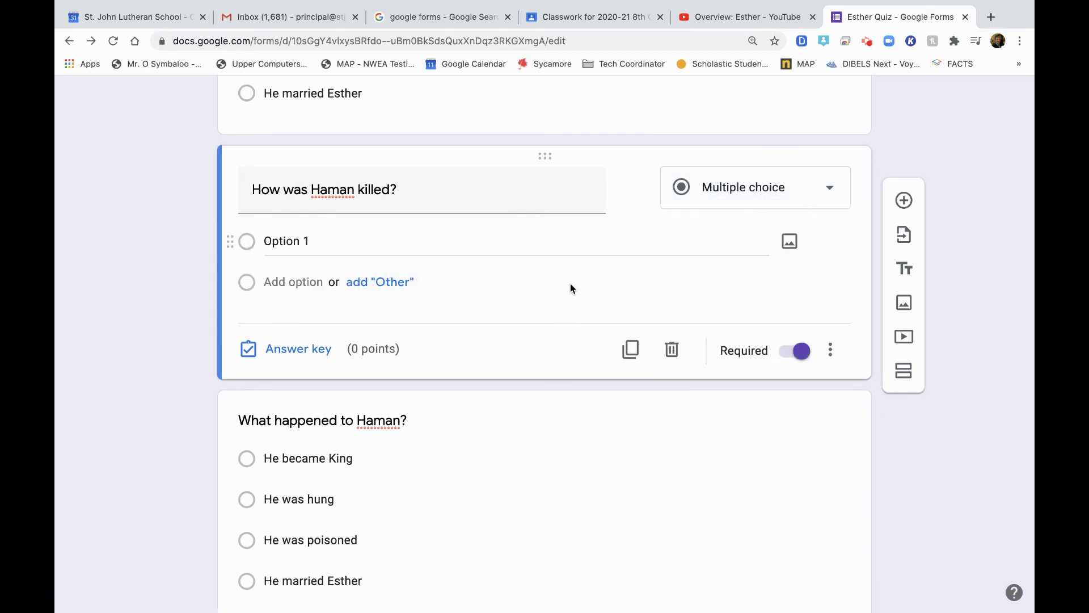
left_click(671, 348)
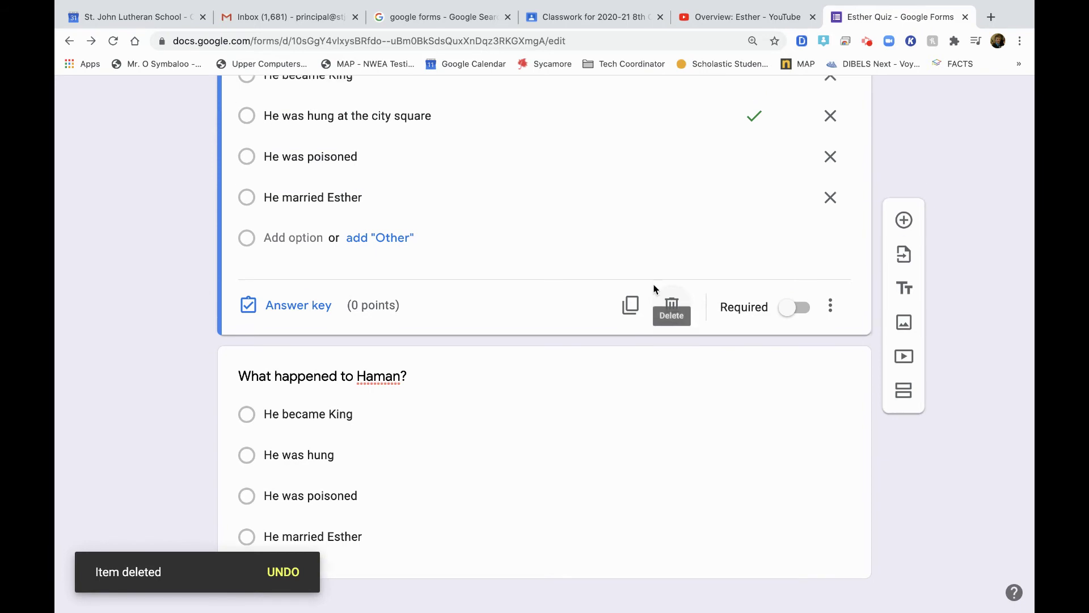
Step: Duplicate the first Haman question and set only "He was poisoned" as the copy's correct answer
left_click(628, 413)
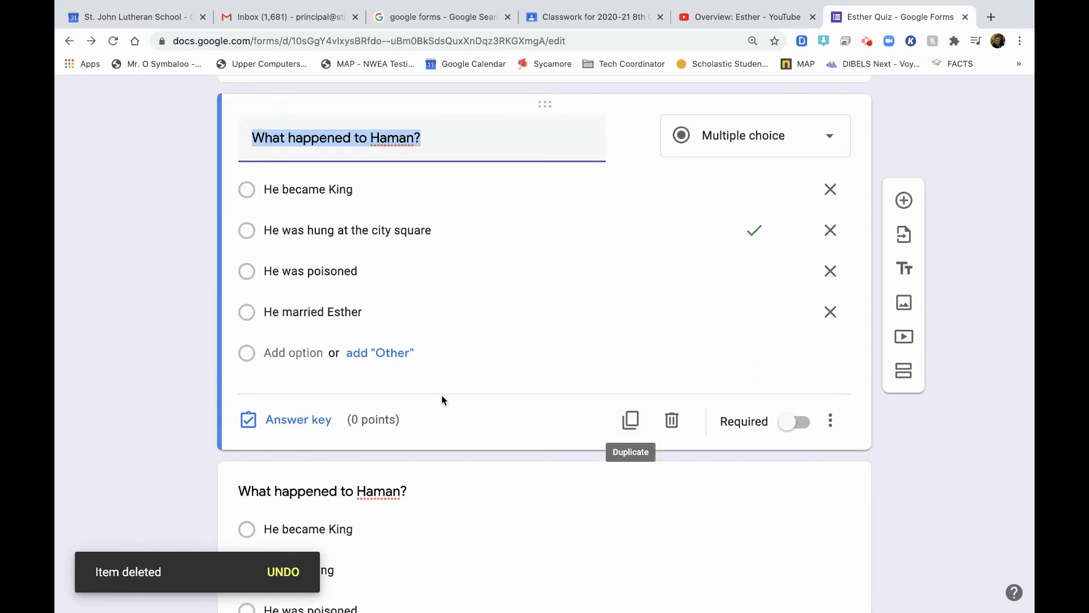
left_click(293, 423)
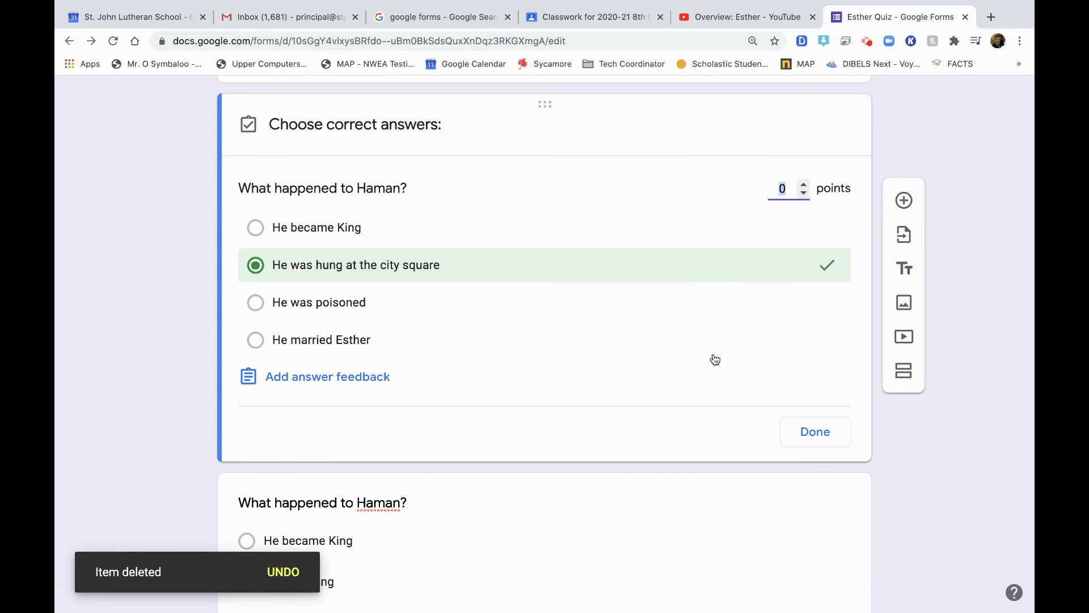
left_click(781, 301)
left_click(712, 269)
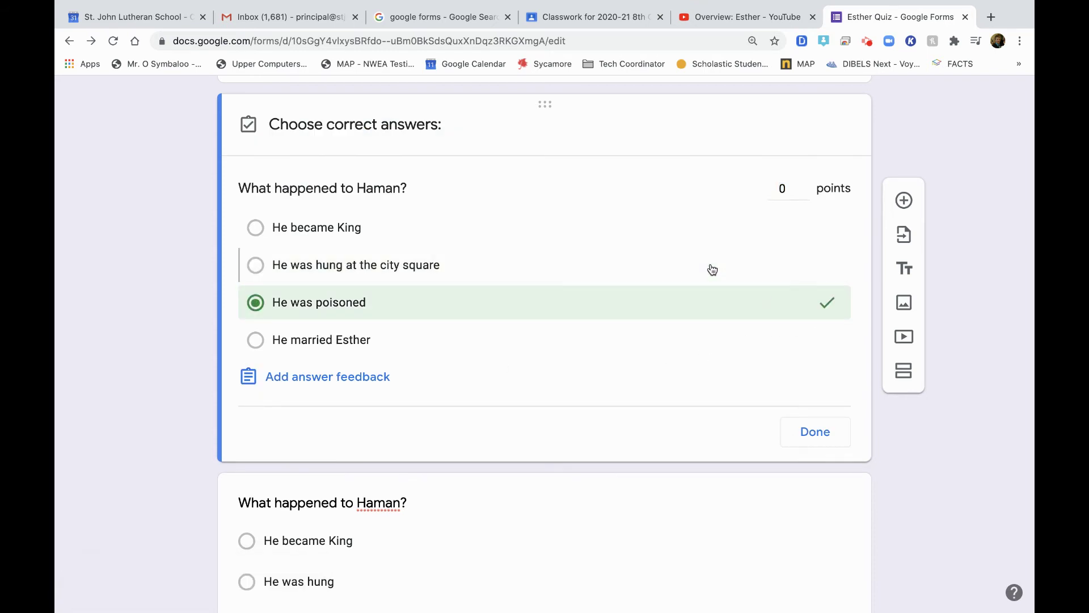
left_click(695, 263)
left_click(678, 227)
left_click(665, 241)
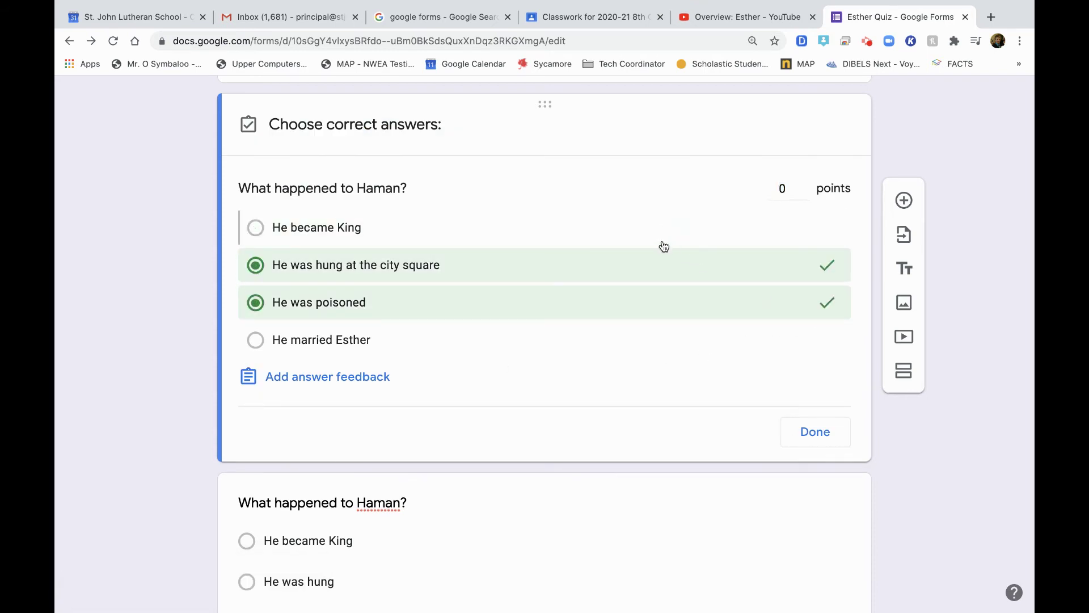
left_click(661, 263)
left_click(816, 432)
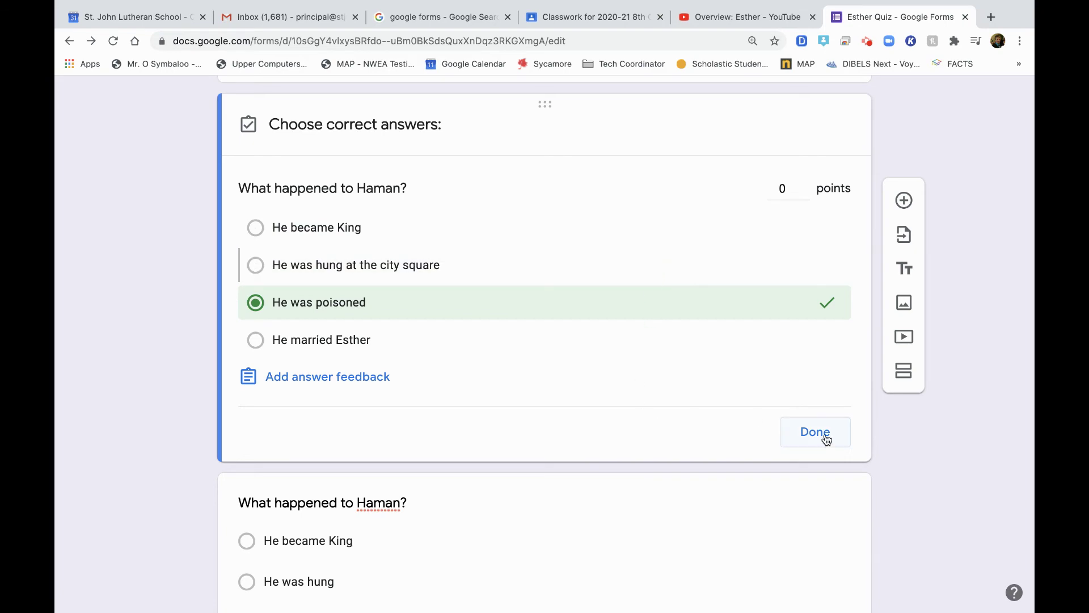
Step: Check the rubric in Excel, review the form's title and opening section in Chrome, and go back to the rubric
scroll(747, 484, "down", 4)
key("F11")
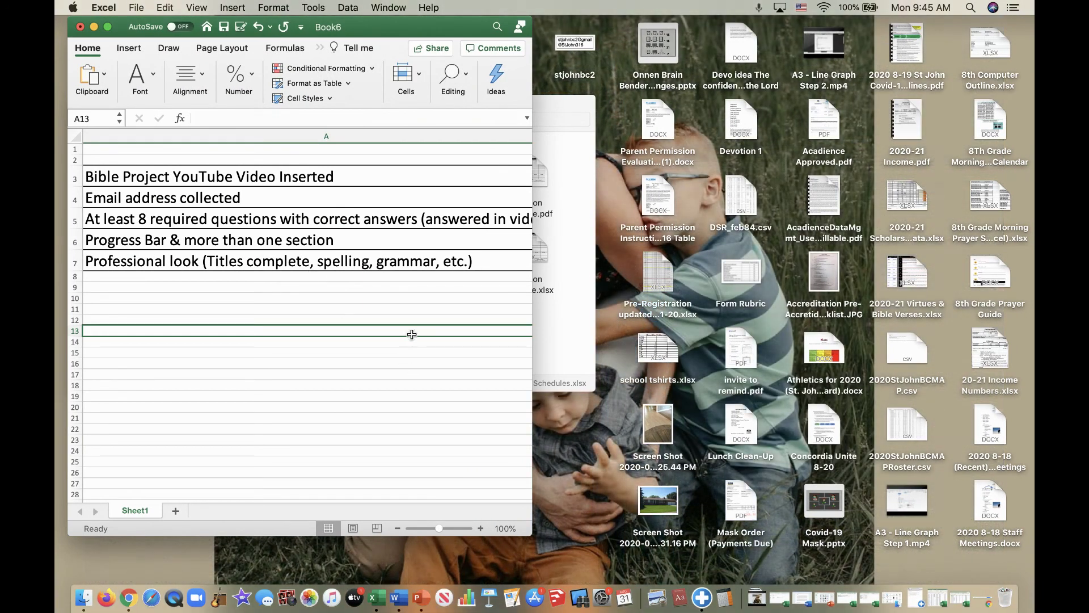
key("ctrl+Right")
scroll(502, 377, "up", 15)
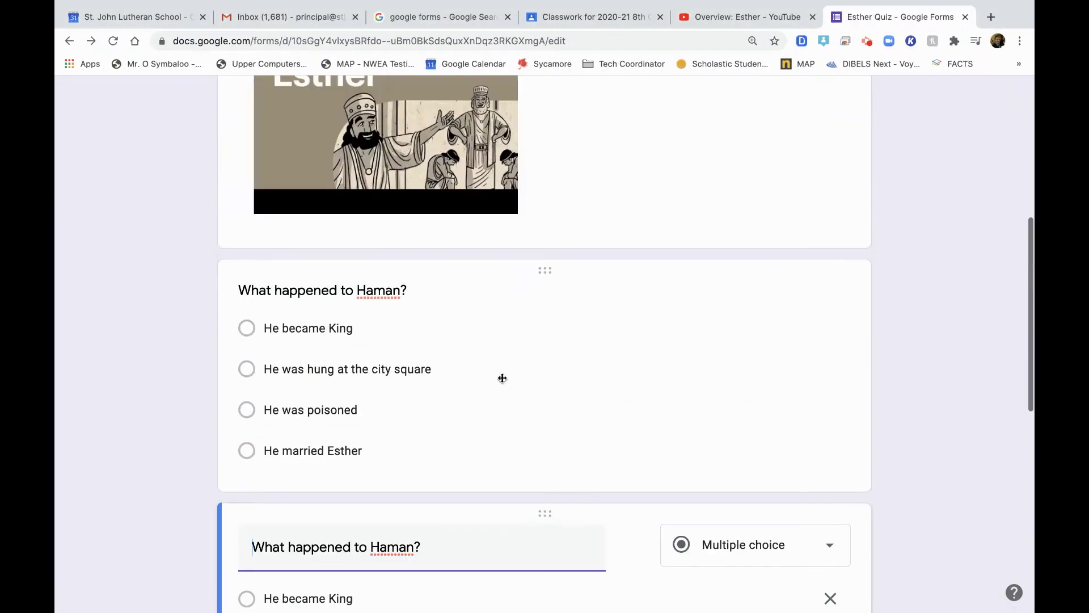
triple_click(312, 232)
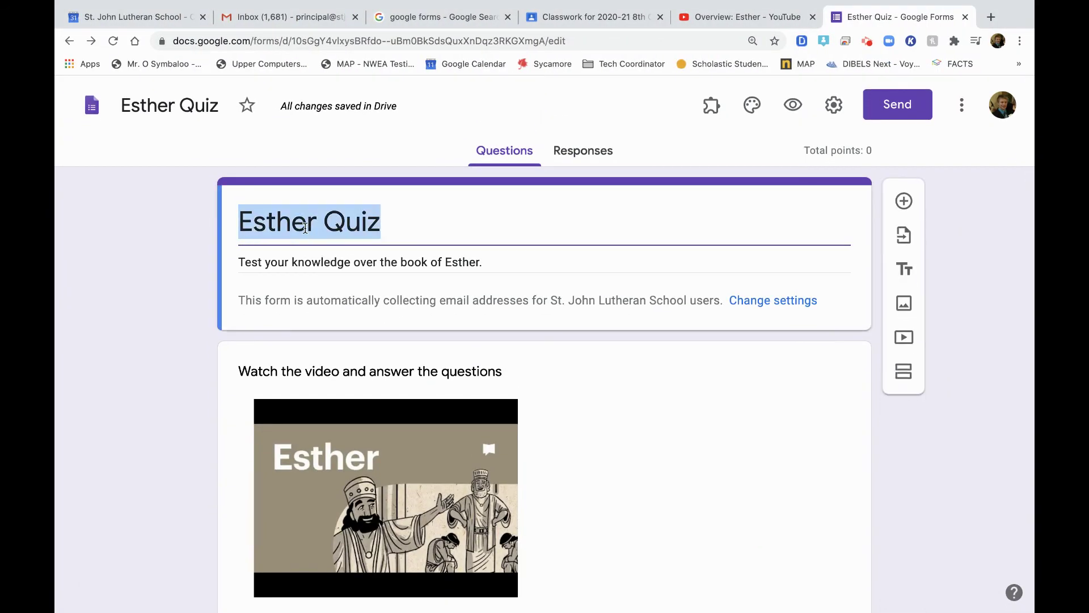
key("ctrl+Left")
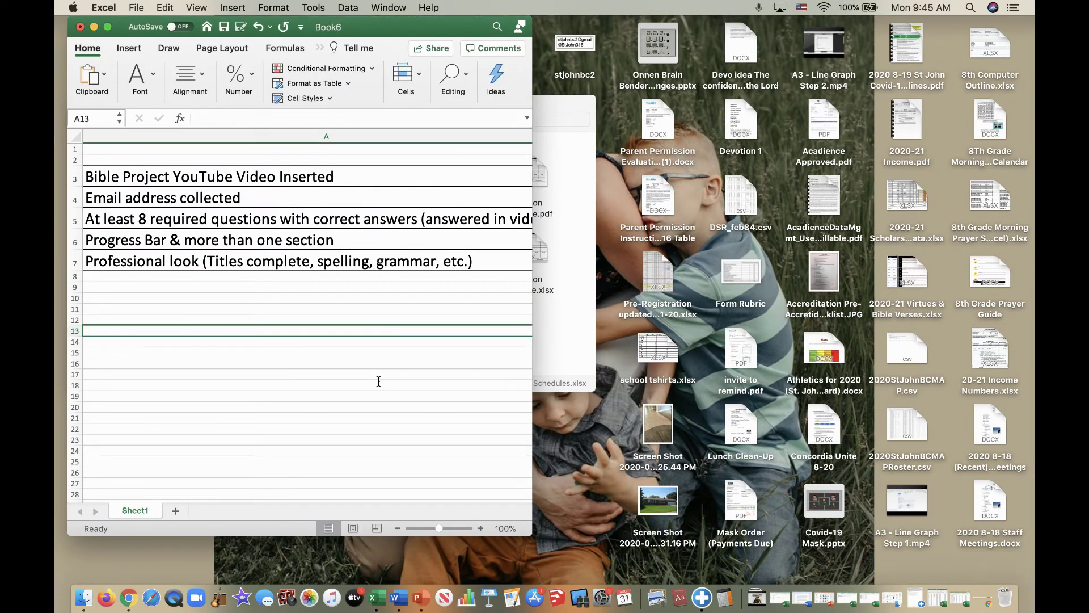
Step: Check the rubric's progress bar and sections line, return to the quiz in Chrome, and add a section after the last Haman question
left_click(271, 246)
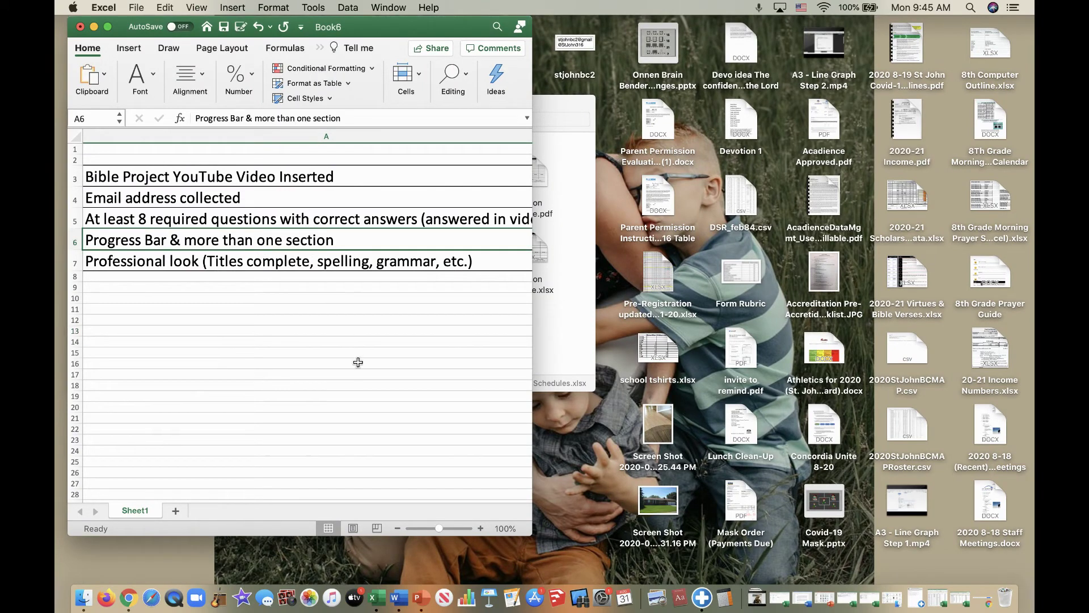
key("ctrl+Right")
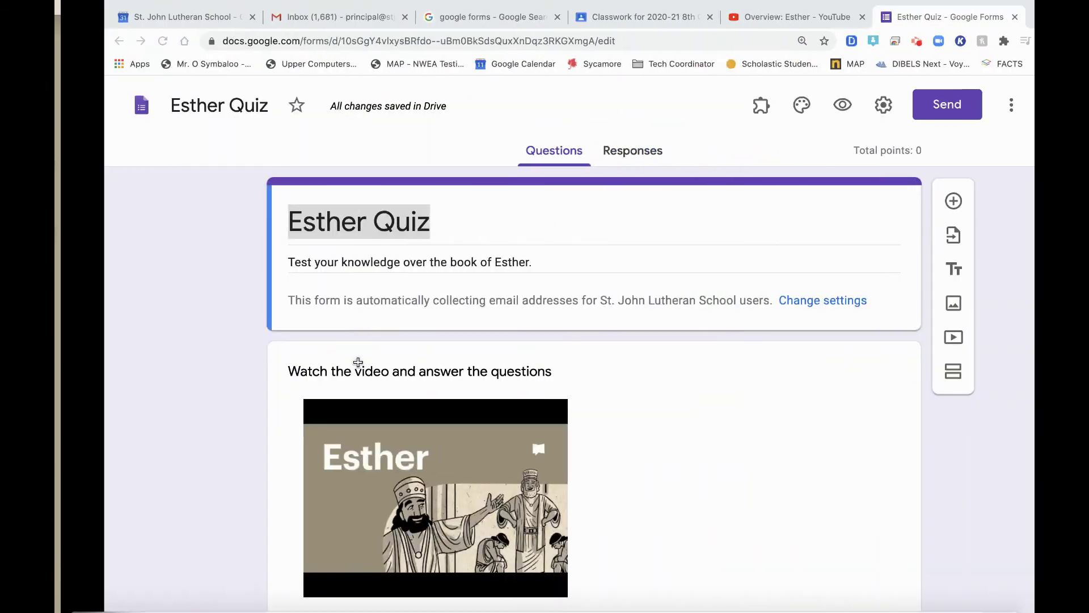
scroll(539, 507, "down", 10)
scroll(539, 508, "down", 3)
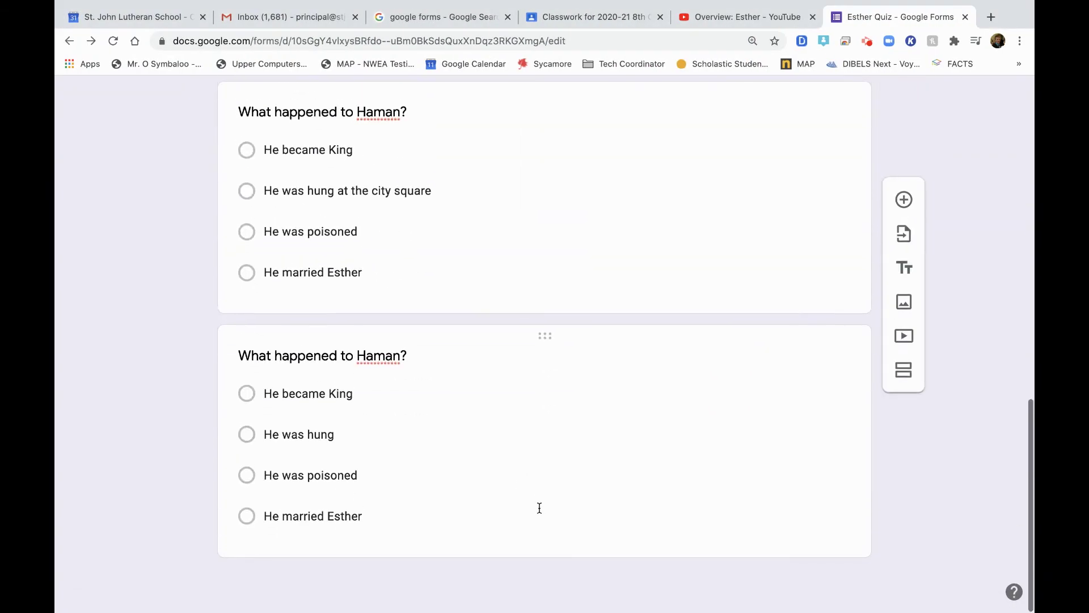
left_click(538, 338)
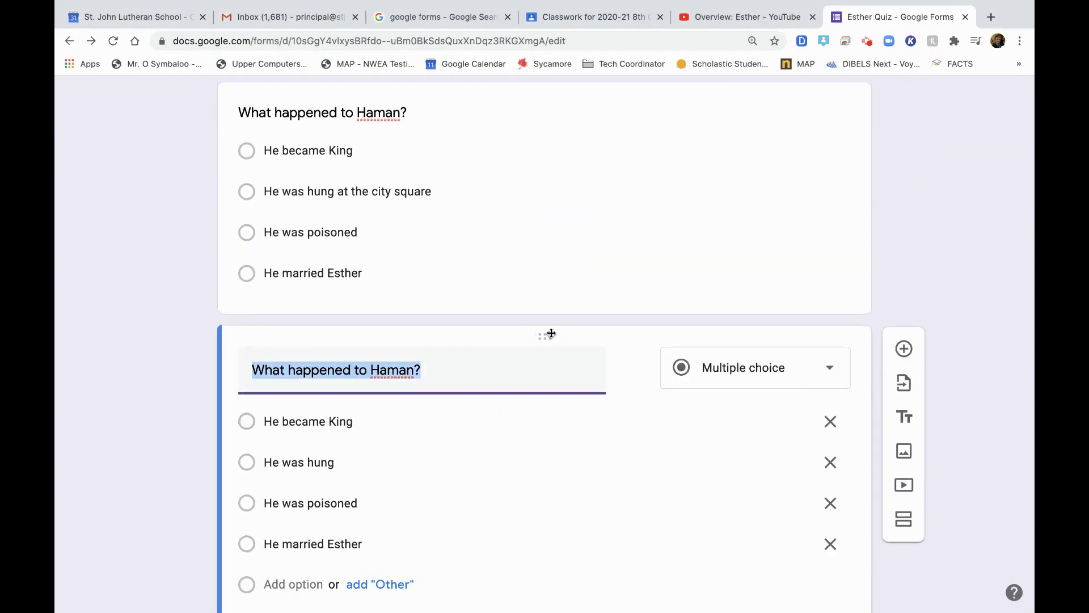
scroll(560, 331, "up", 4)
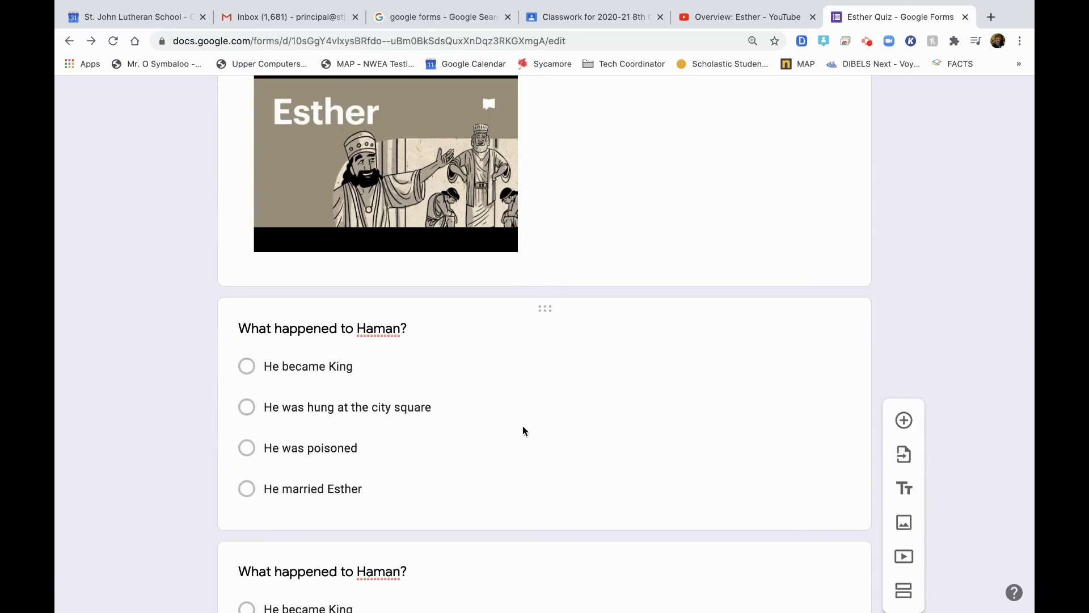
scroll(522, 426, "down", 5)
left_click(902, 479)
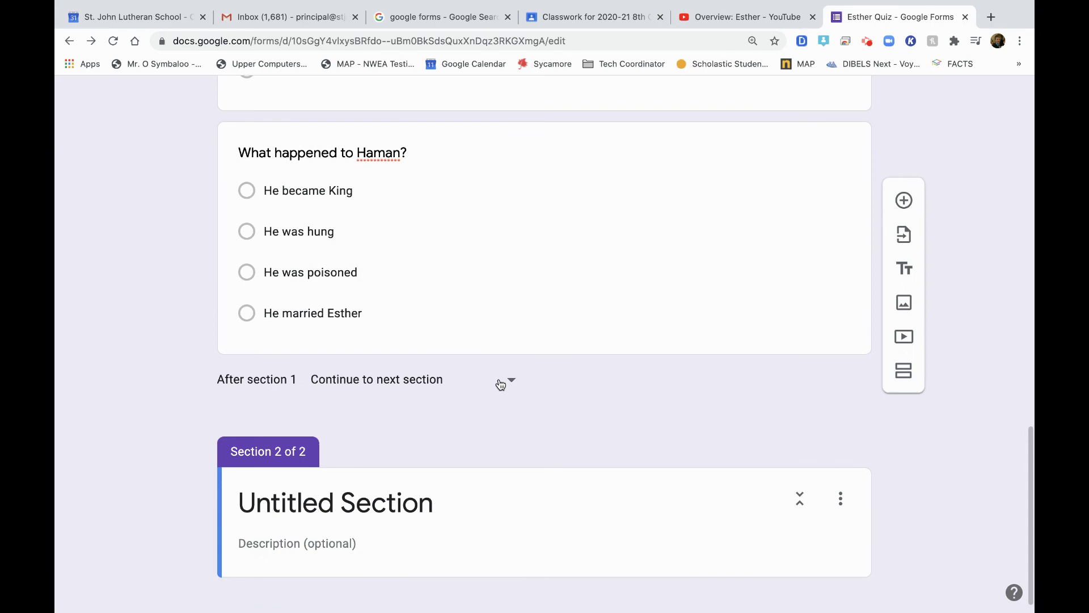
Step: View the navigation options after section 1 without changing them, and title the new section "Part 2 of Esther"
left_click(511, 381)
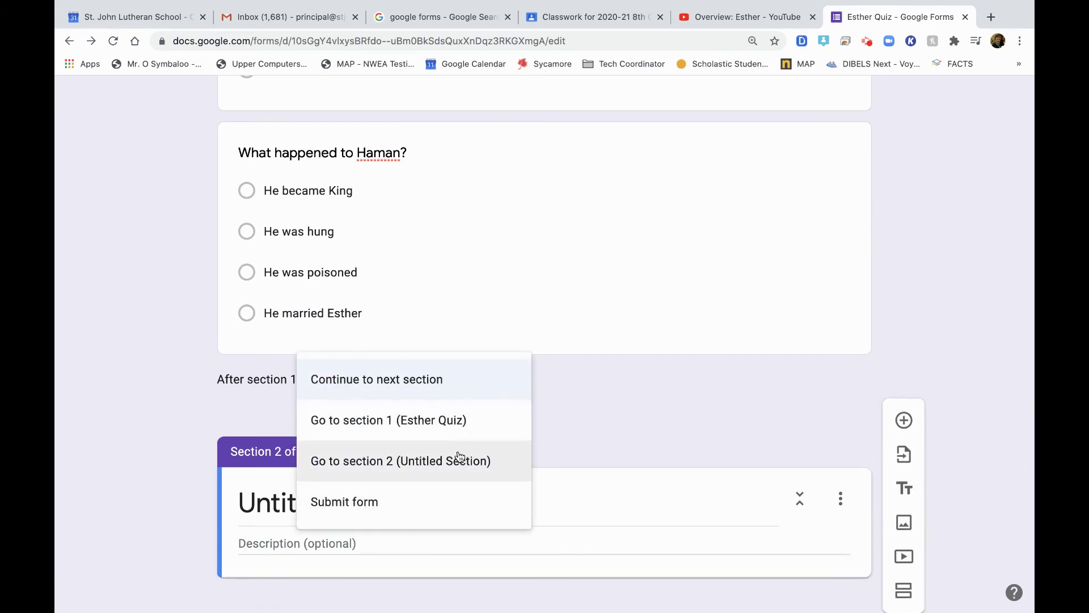
left_click(687, 434)
scroll(684, 435, "down", 1)
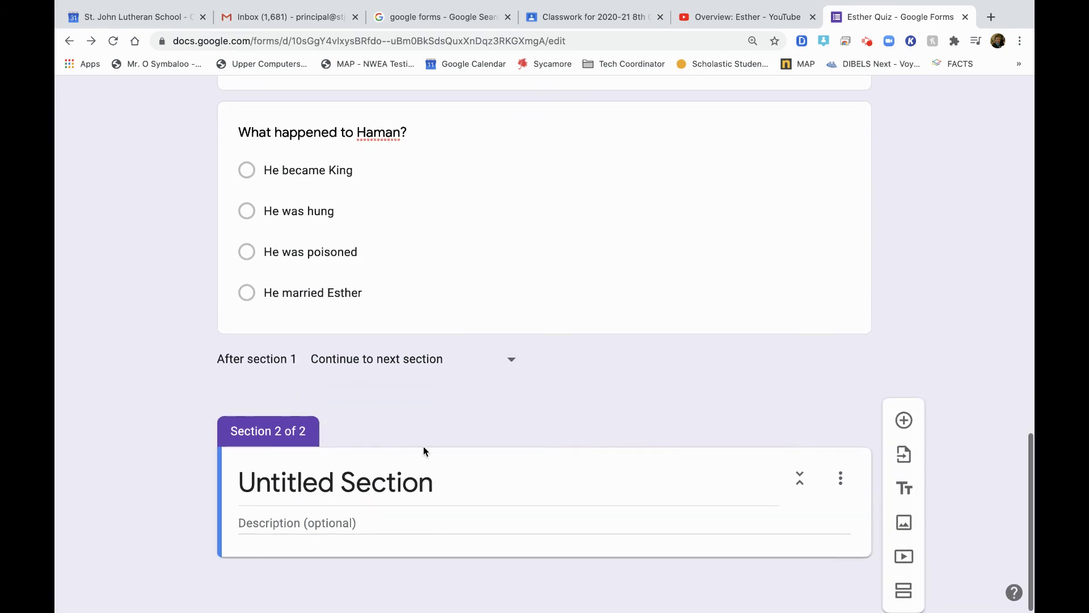
left_click(334, 492)
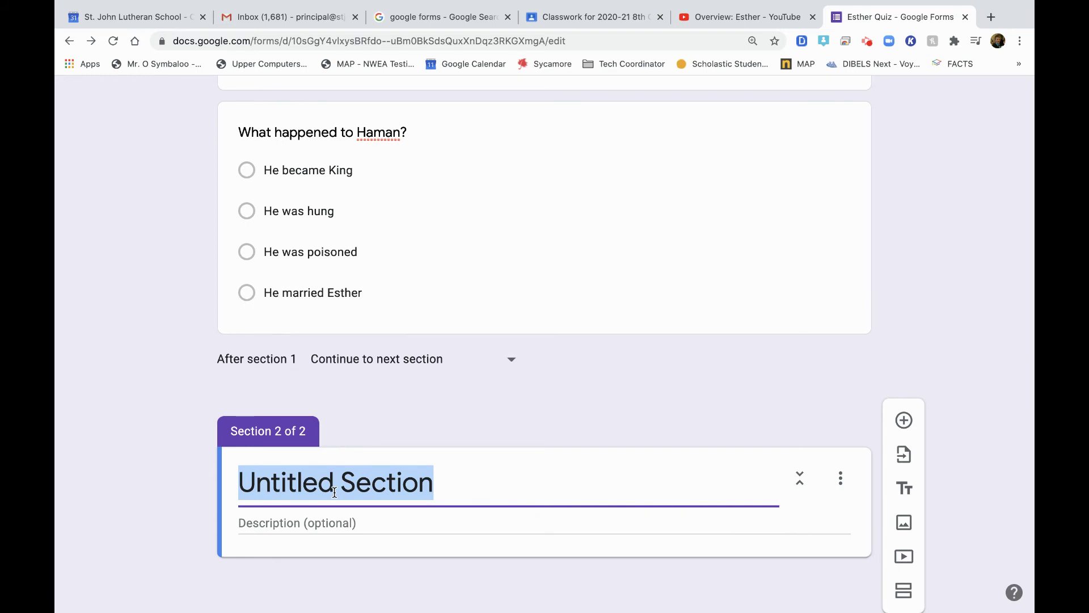
type("Part")
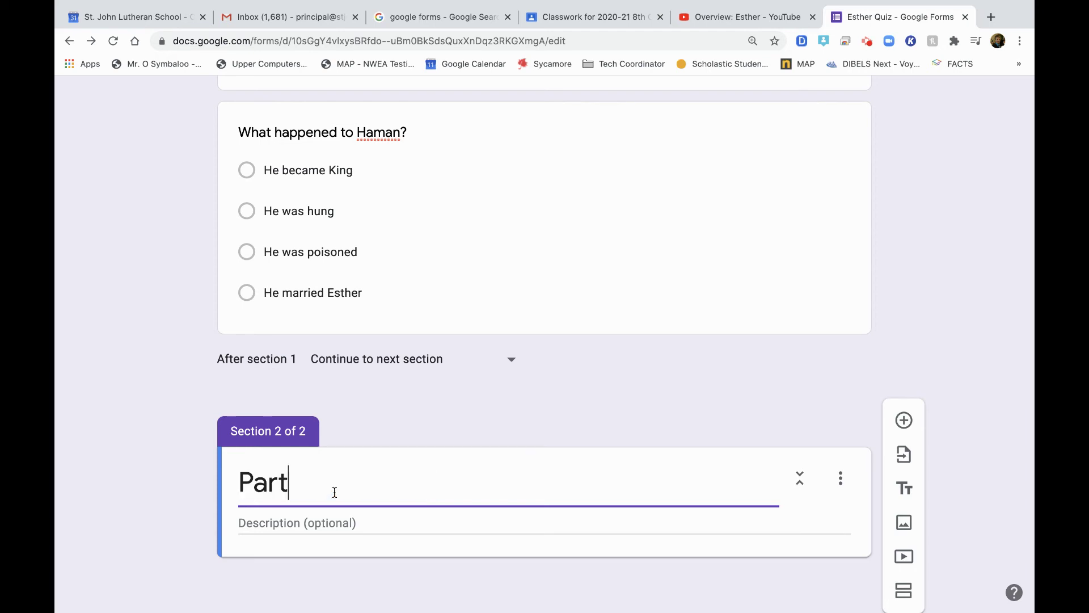
type(" 2 of Estehr")
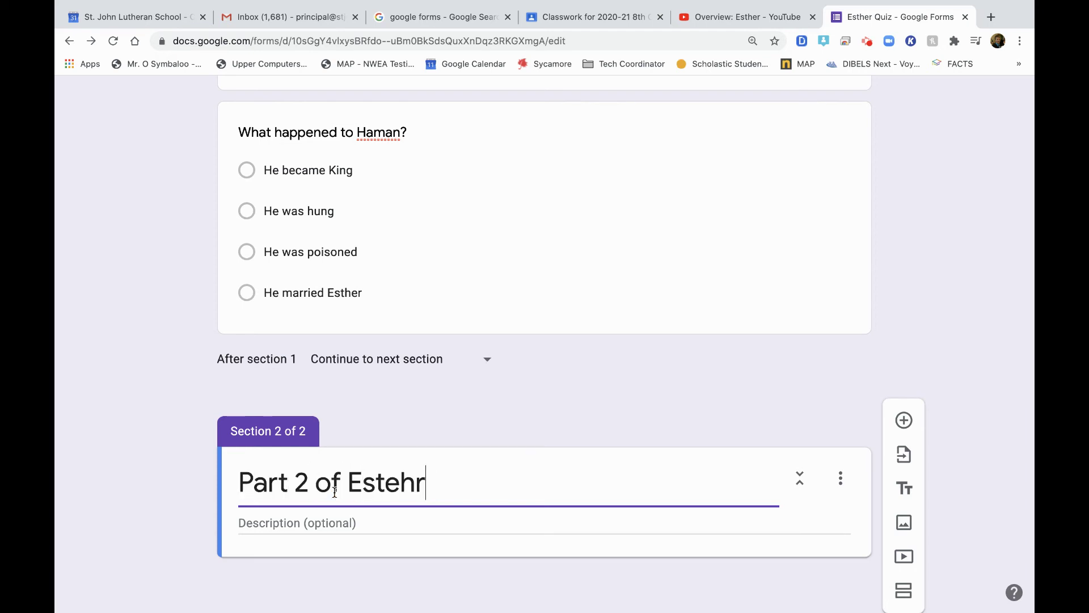
key("BackSpace")
key("BackSpace")
key("BackSpace")
type("her")
Step: Add a Checkboxes question reading "Check those that are true" to the Part 2 of Esther section
left_click(904, 420)
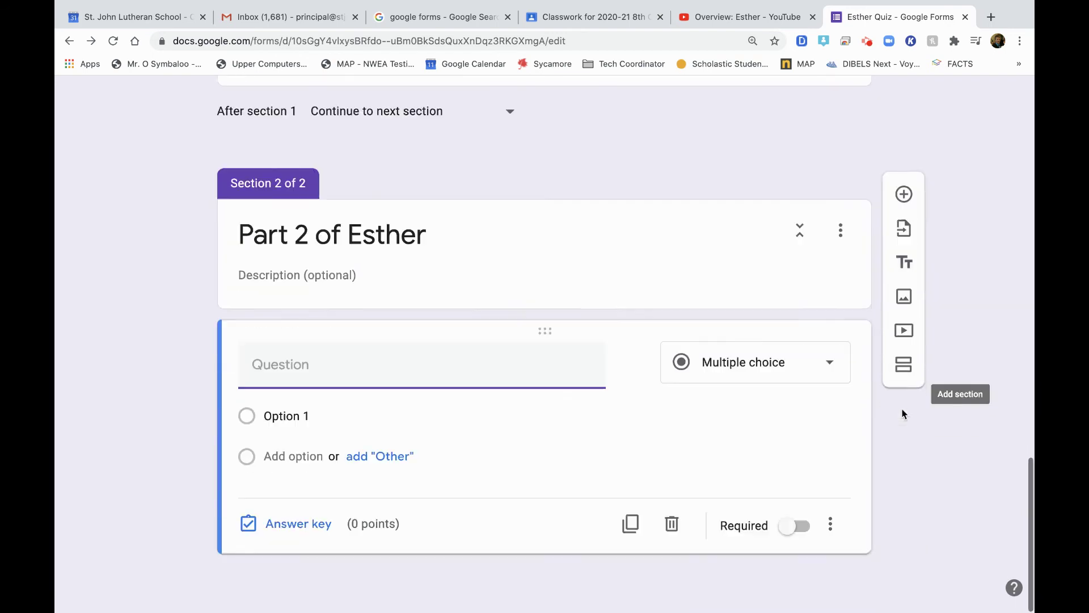
left_click(817, 372)
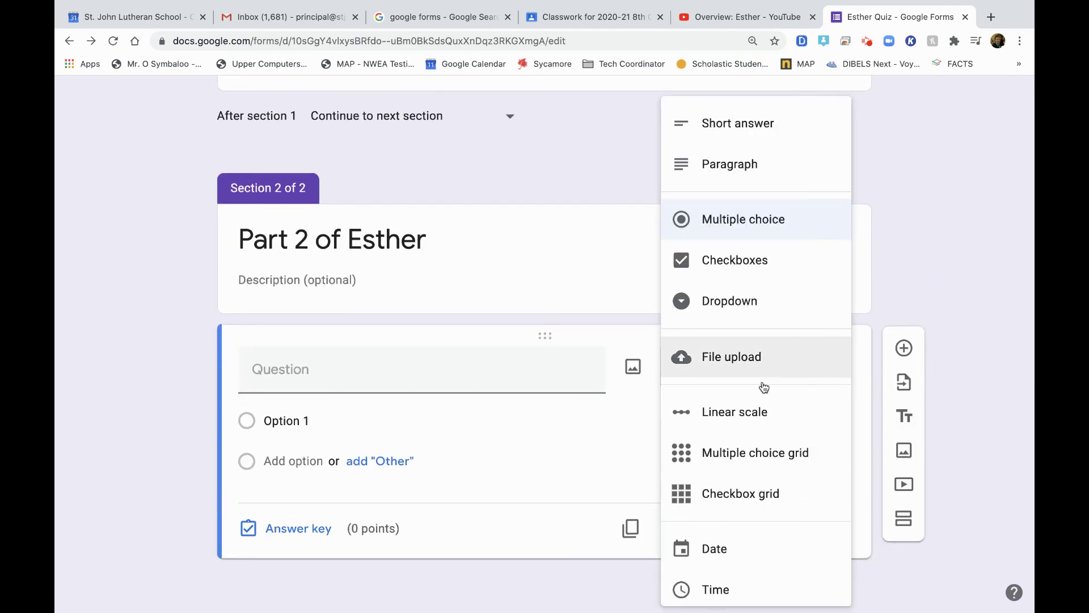
left_click(754, 277)
left_click(399, 372)
type("Check those that are true")
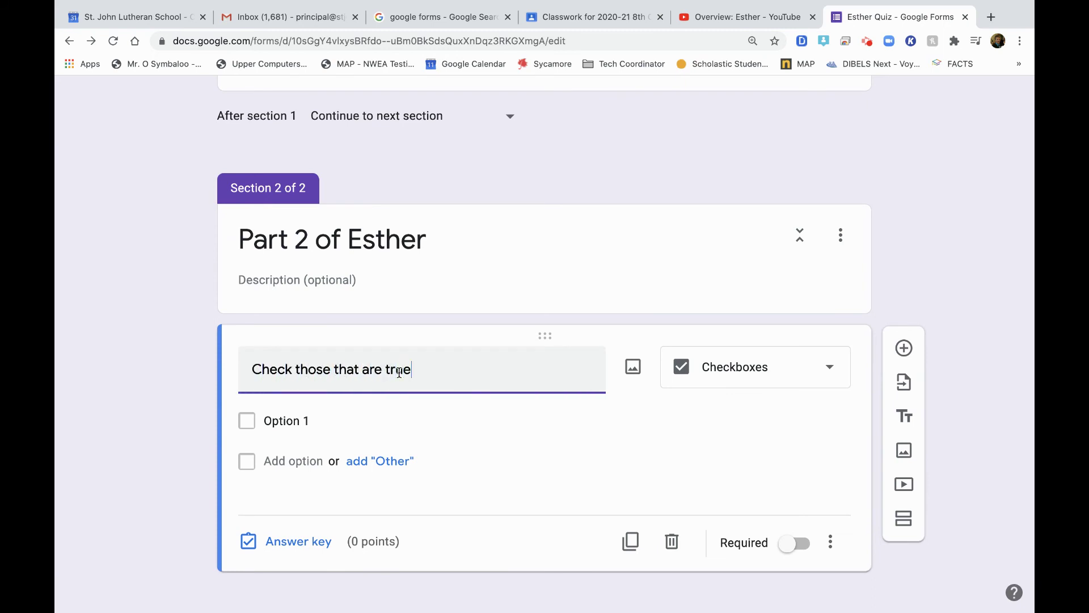
Step: Give the checkbox question the options "Esther was Queen", "Esther was Jewish" and "Esther hated the Jews"
left_click(313, 421)
type("Estehr ")
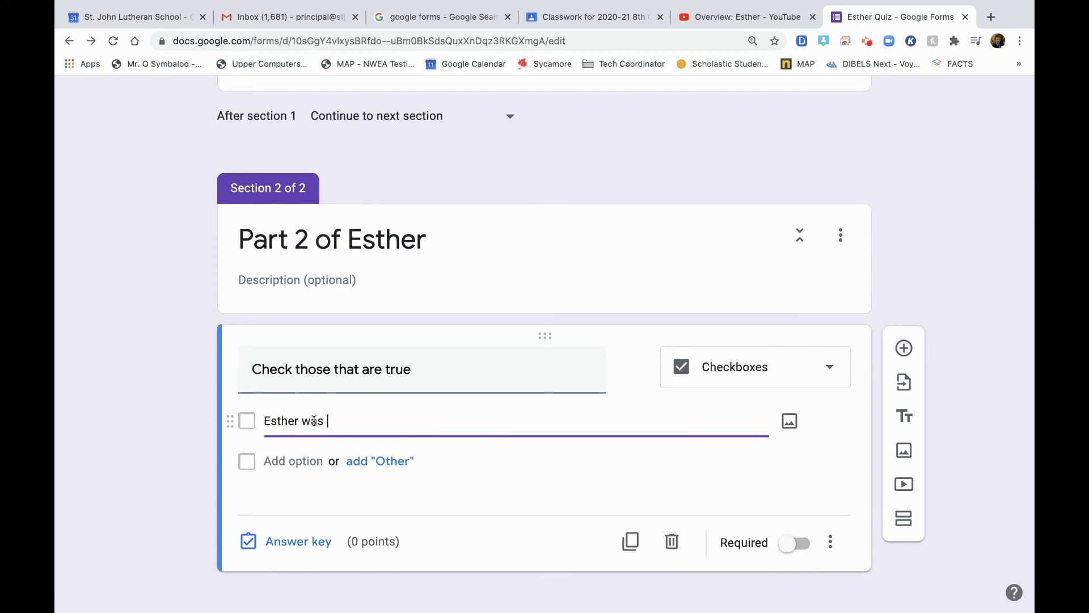
type("was Queen")
left_click(288, 456)
type("Esther t")
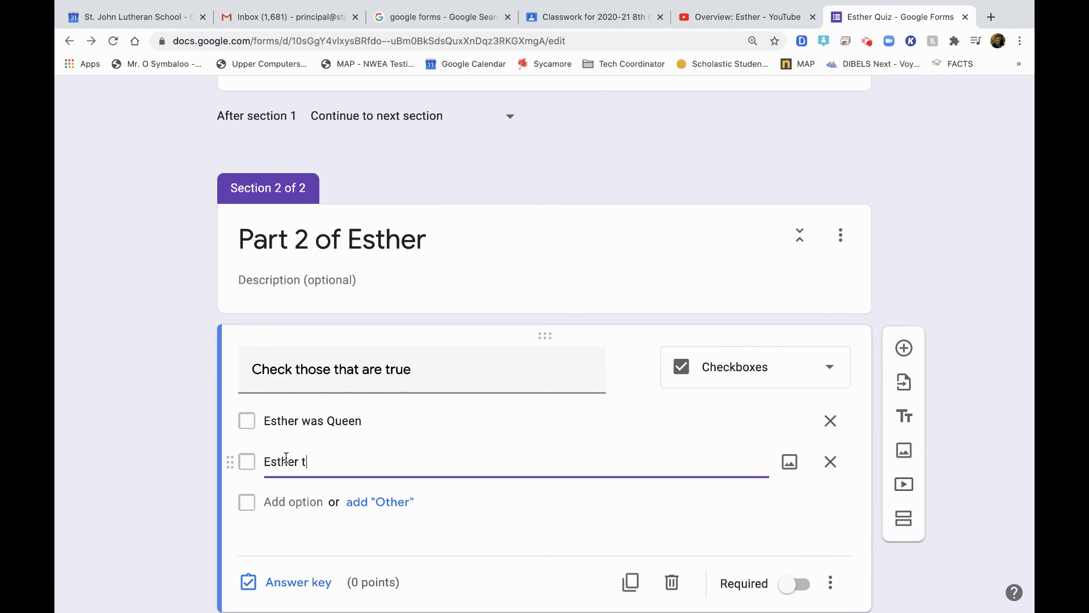
type("was a")
type("ewish")
left_click(280, 501)
type("Esther")
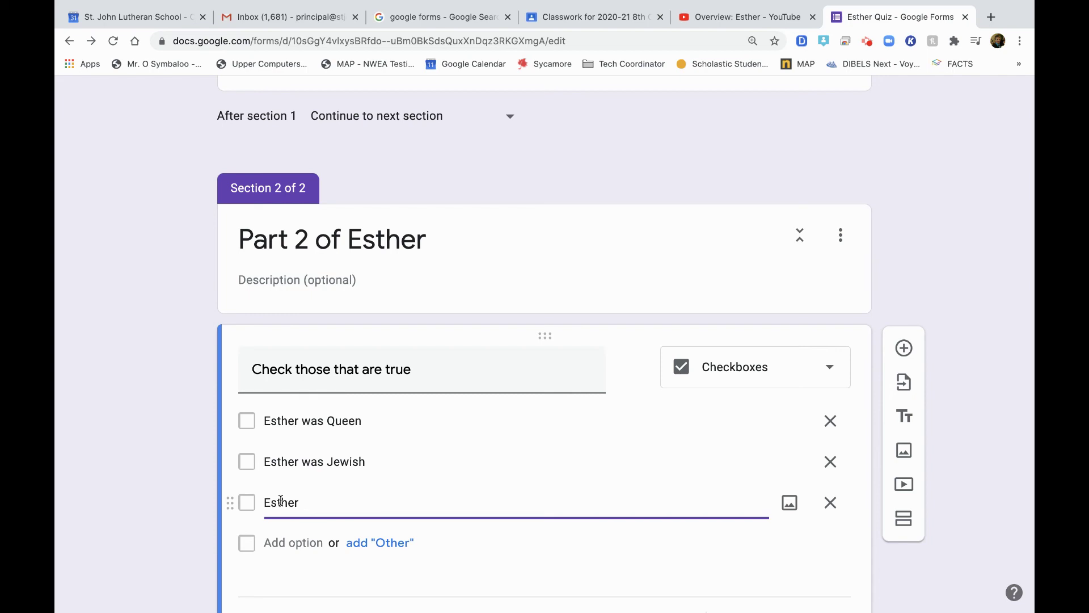
type(" hated the Jews")
Step: Set "Esther was Queen" and "Esther was Jewish" as the checkbox question's correct answers and make the question required
scroll(333, 503, "down", 2)
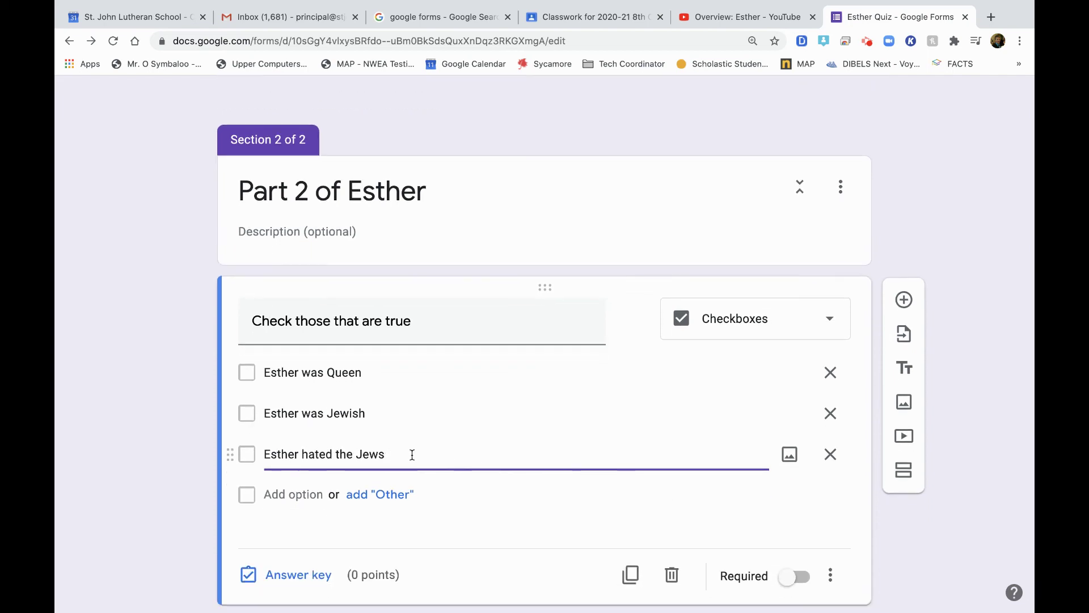
scroll(410, 482, "down", 2)
left_click(294, 530)
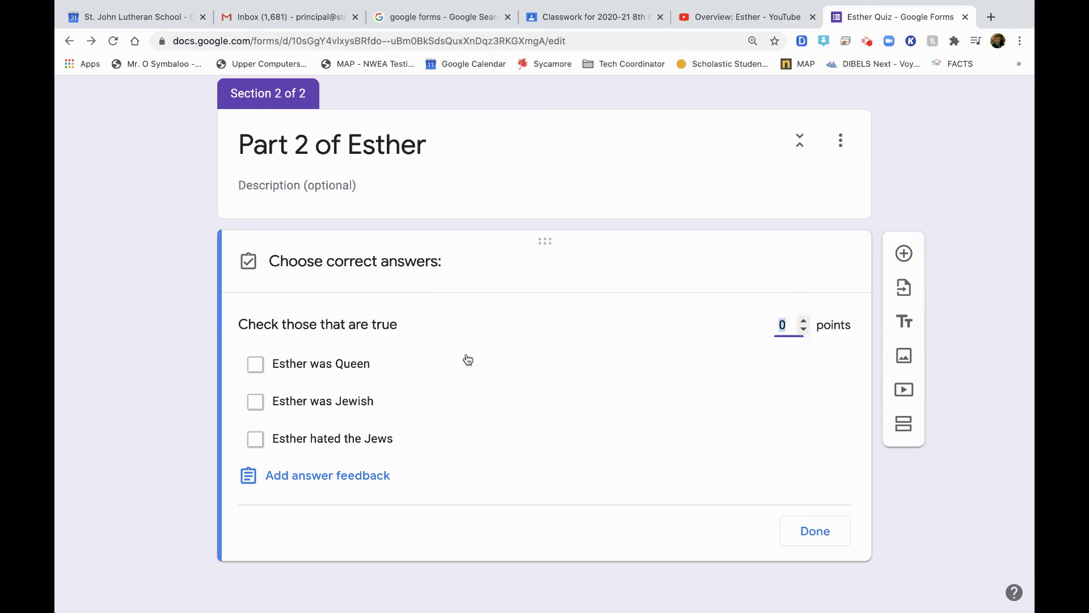
left_click(417, 373)
left_click(413, 397)
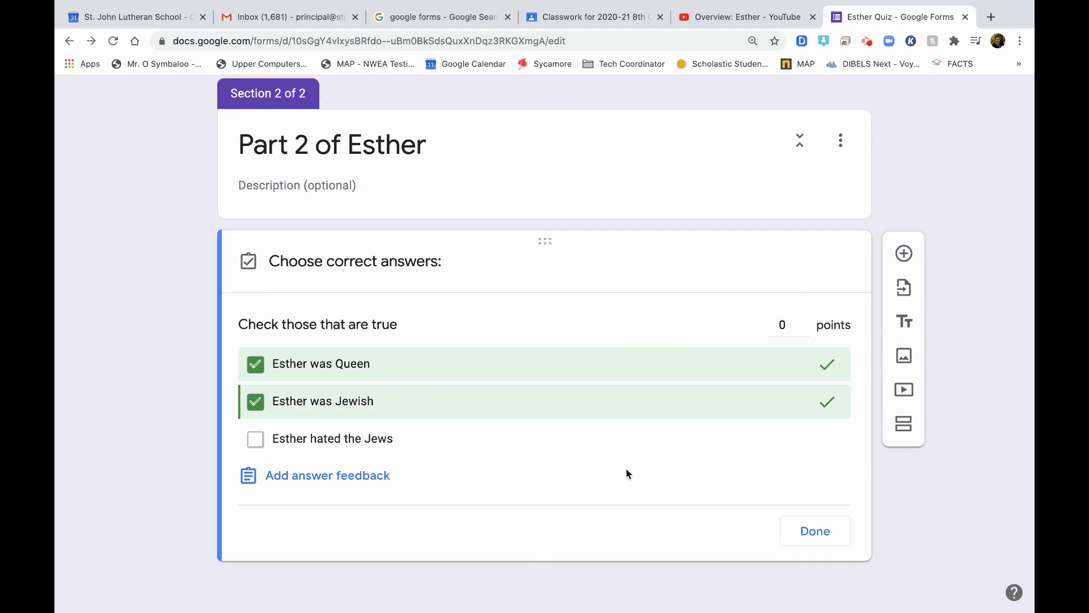
left_click(828, 532)
left_click(796, 530)
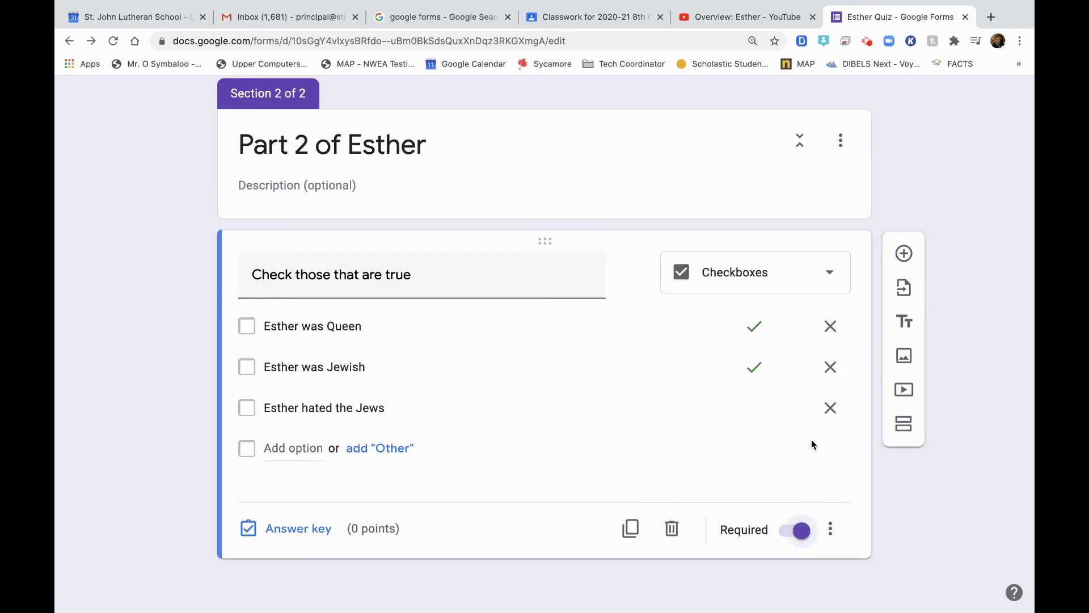
Step: Make the "What happened to Haman?" multiple-choice questions in section 1 required, working from the last one up to the first
scroll(801, 437, "up", 7)
left_click(759, 318)
left_click(795, 500)
scroll(754, 363, "up", 4)
scroll(737, 287, "up", 3)
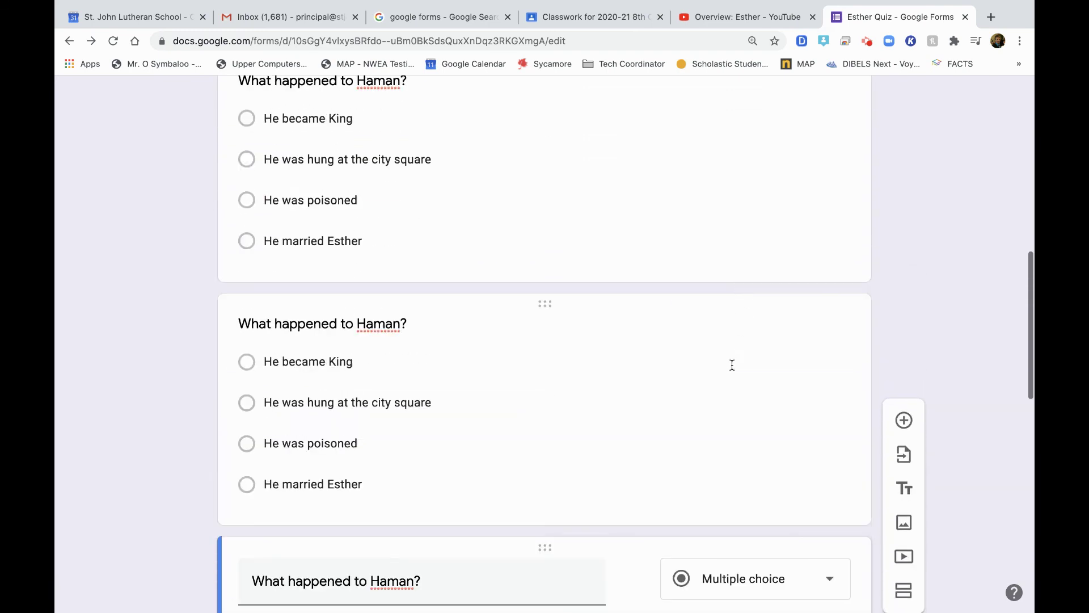
left_click(740, 411)
scroll(777, 499, "down", 3)
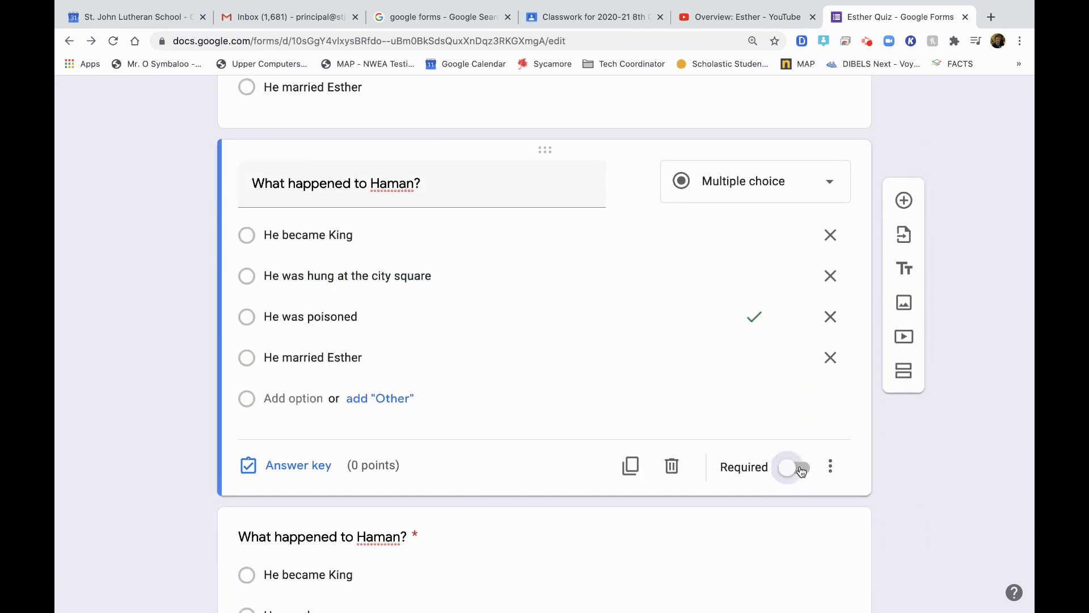
scroll(755, 420, "up", 7)
left_click(729, 368)
scroll(776, 464, "down", 2)
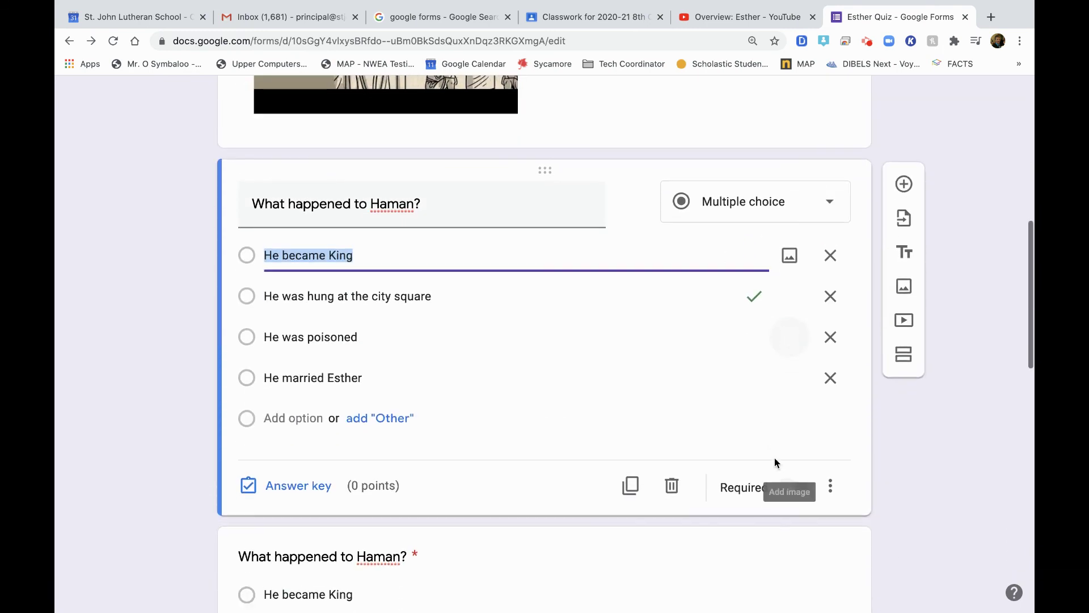
left_click(803, 489)
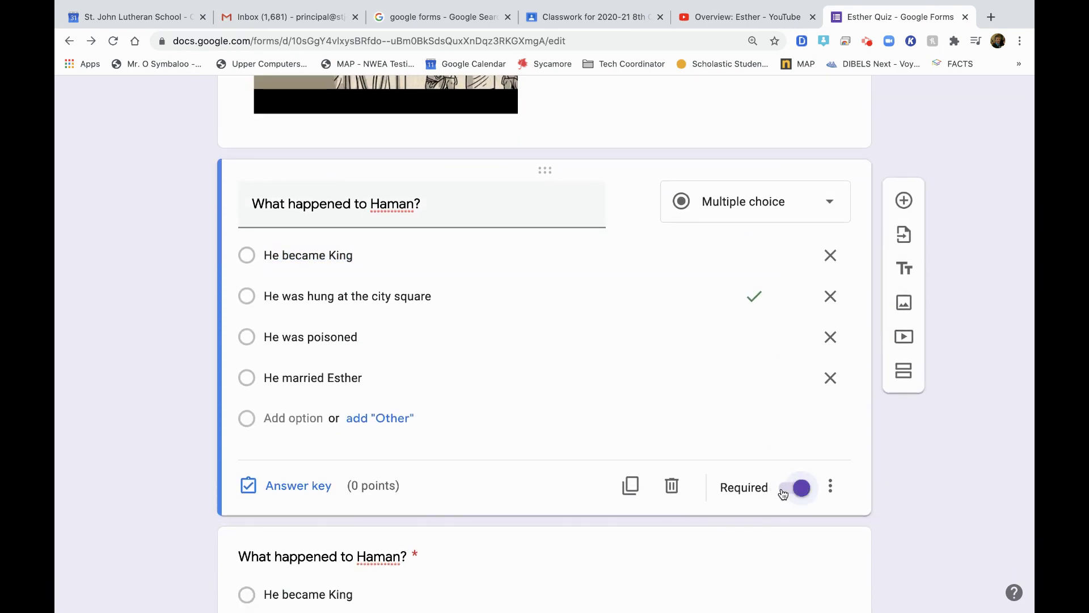
Step: Look over both sections of the form and change its theme color to the lighter orange
scroll(781, 491, "down", 15)
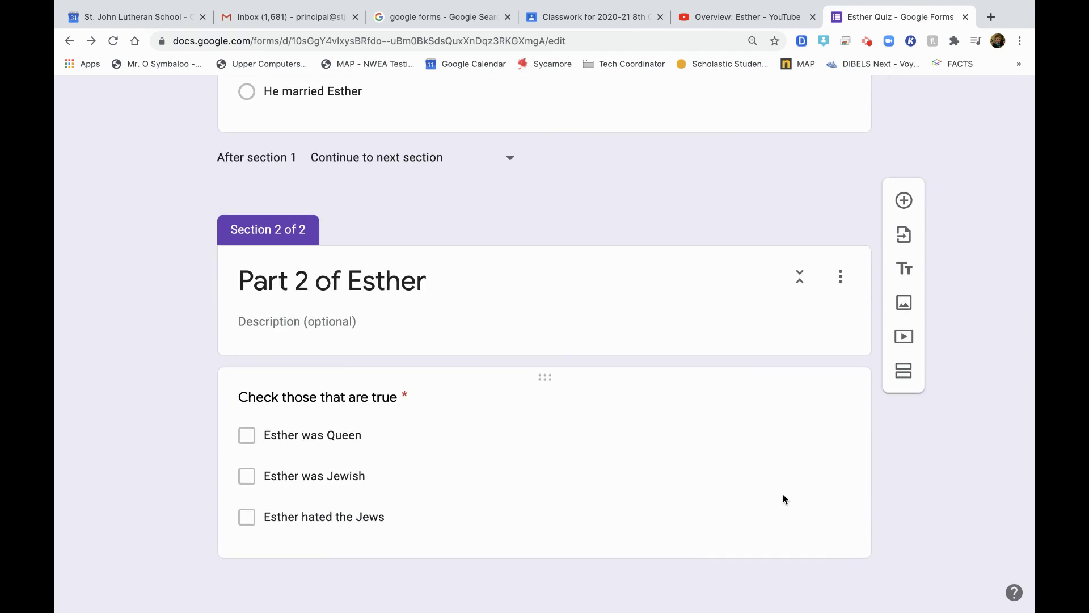
scroll(783, 499, "up", 20)
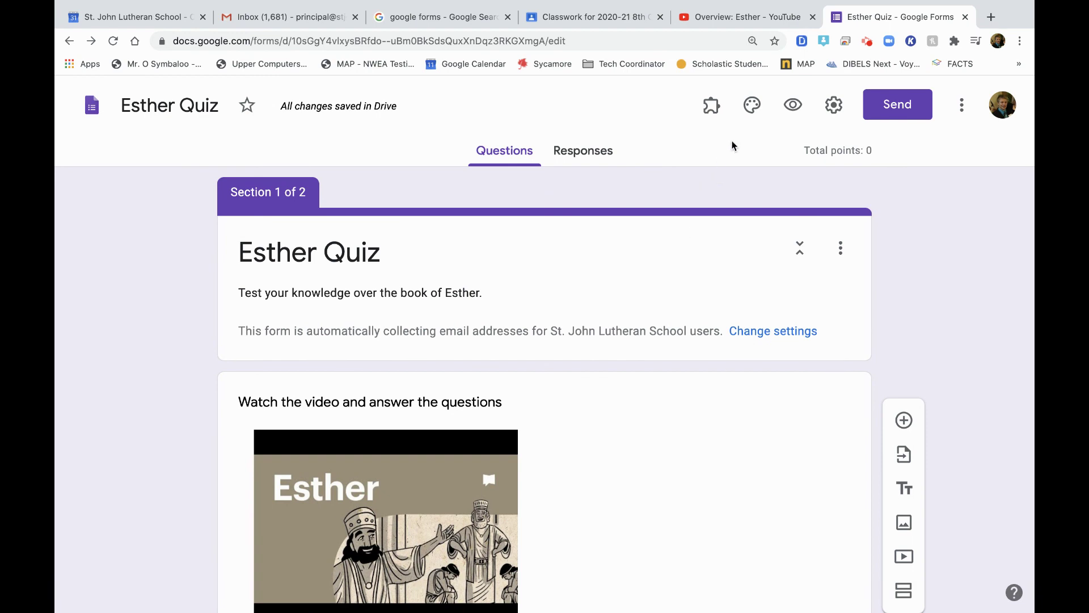
left_click(752, 104)
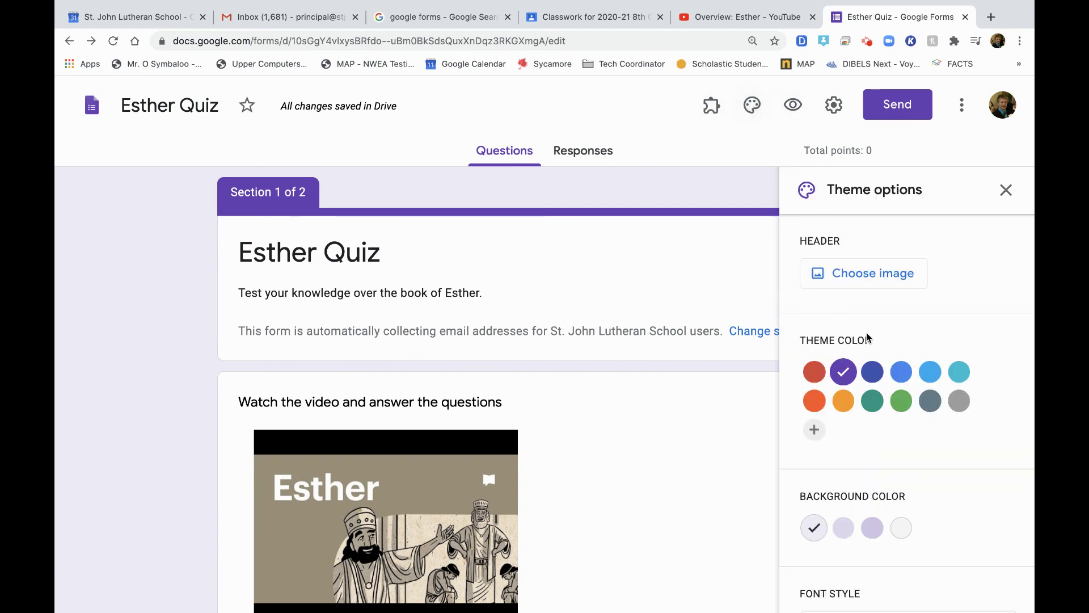
left_click(844, 401)
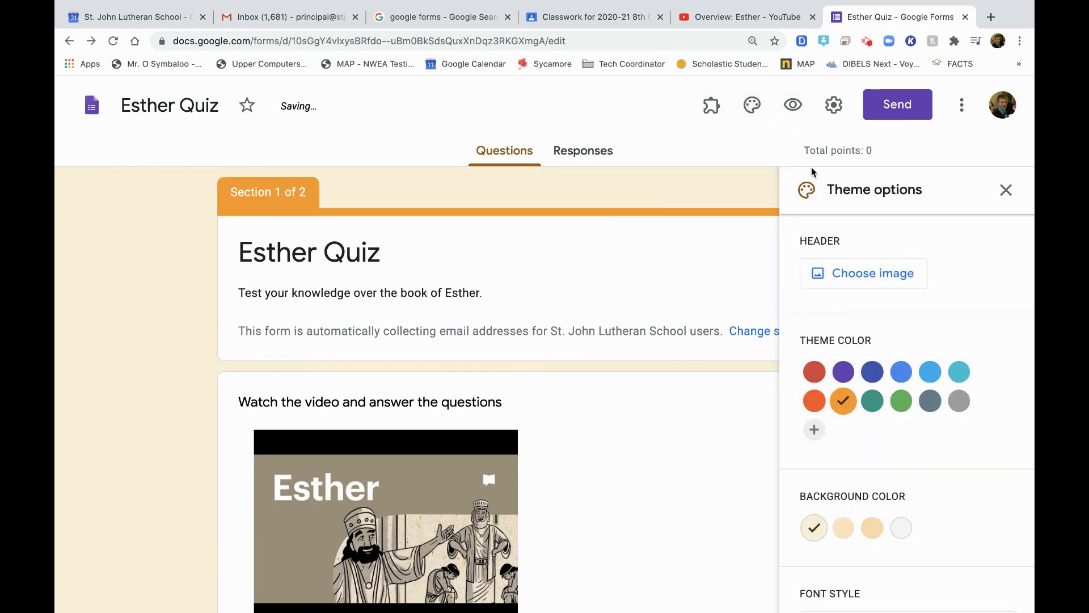
left_click(1007, 191)
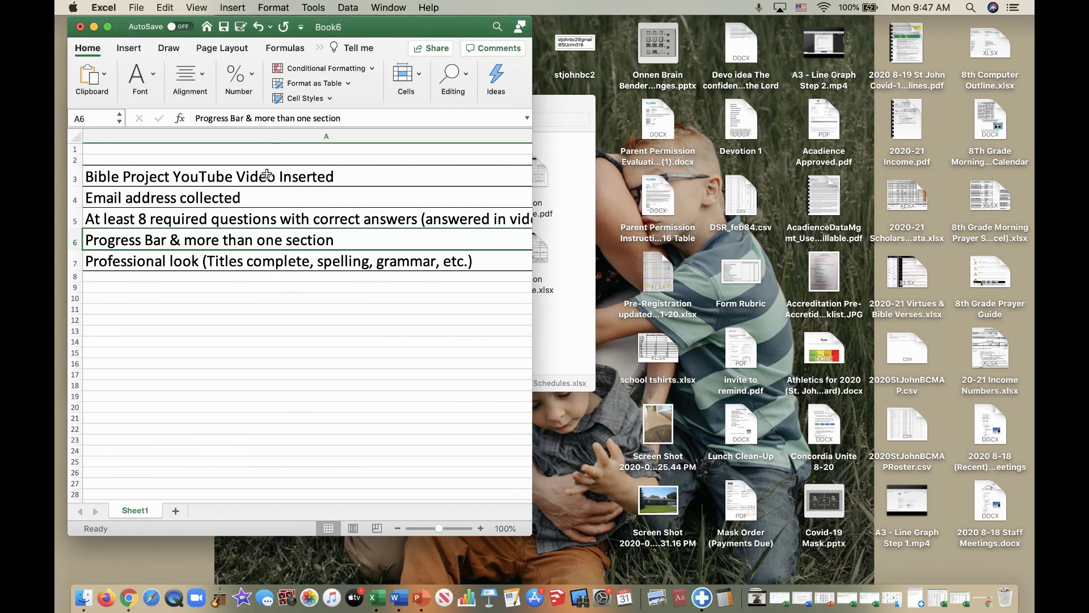
Step: Review each rubric line in the Excel sheet, from the Bible Project video to the professional look
left_click(266, 177)
left_click(247, 194)
left_click(249, 223)
scroll(306, 262, "right", 3)
scroll(307, 262, "left", 3)
left_click(278, 242)
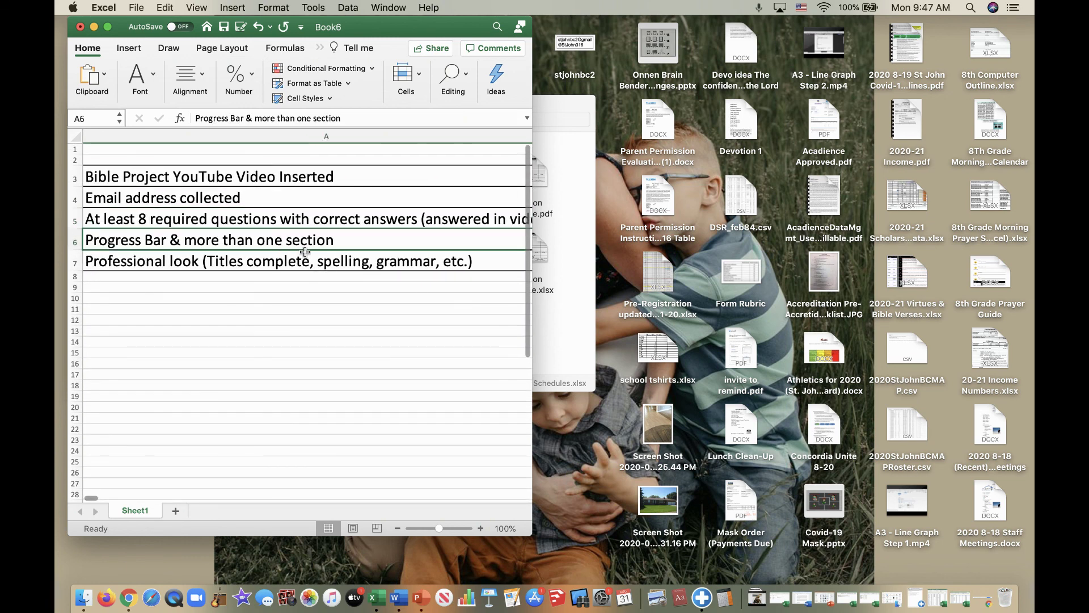
left_click(270, 261)
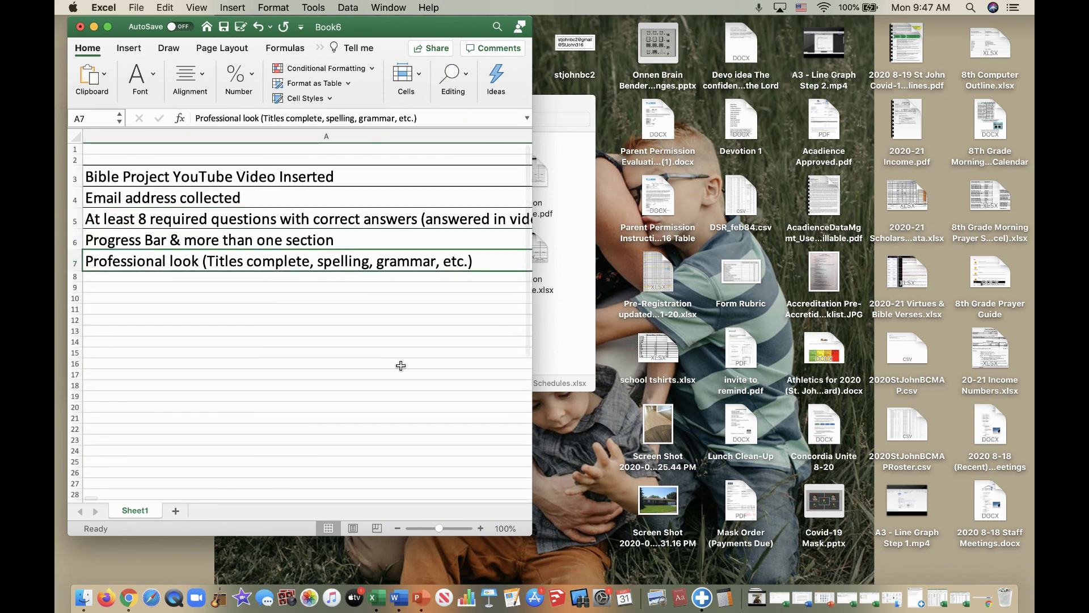
Step: Return to the quiz in Chrome, copy its full share link without shortening it, and close the send dialog
key("super+Tab")
left_click(892, 106)
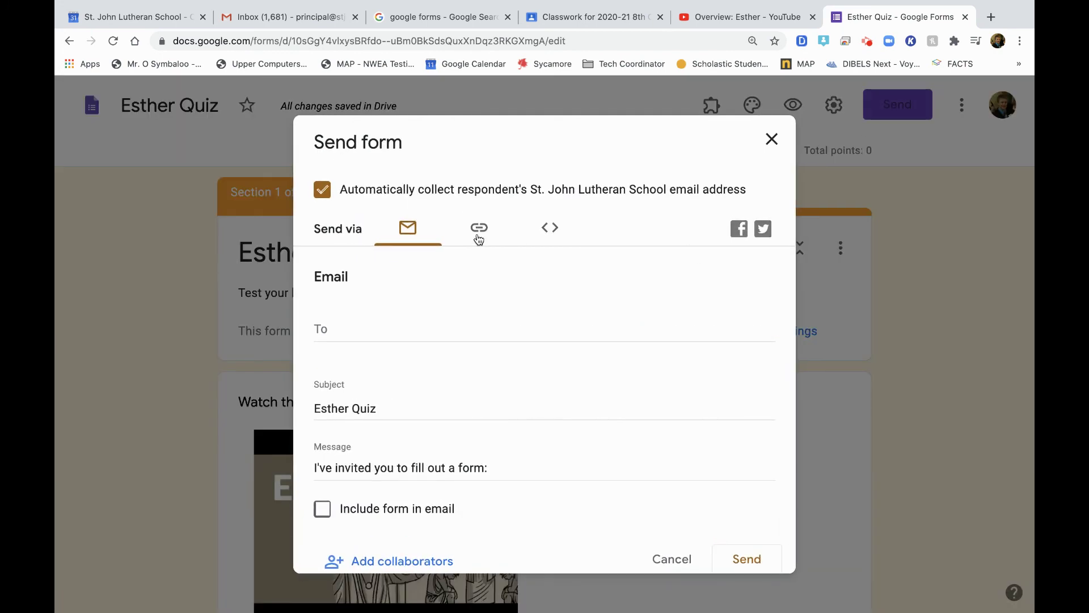
left_click(478, 229)
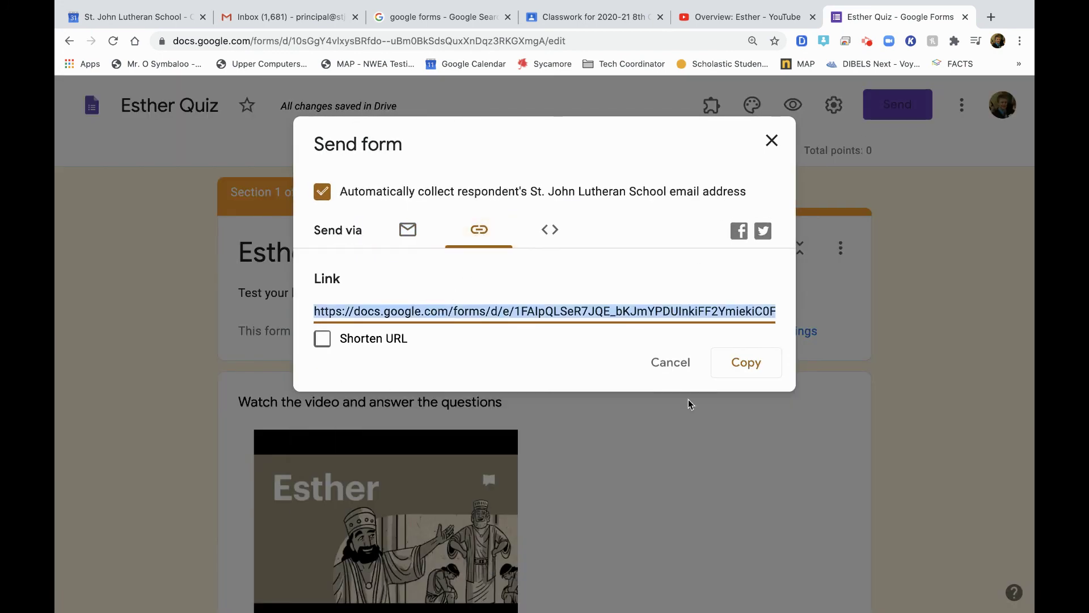
left_click(746, 367)
left_click(772, 140)
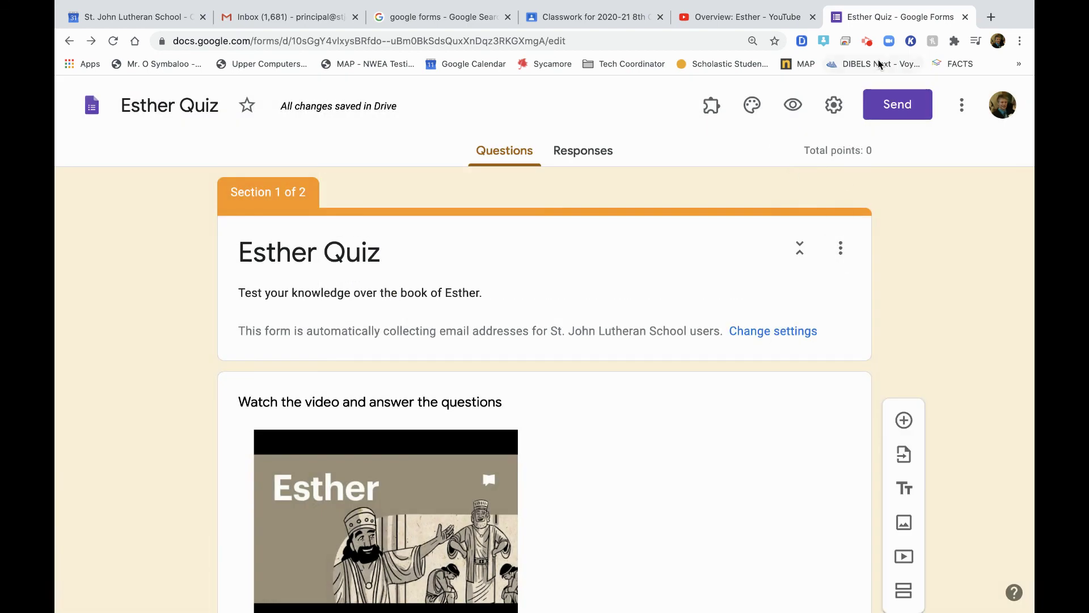
left_click(867, 42)
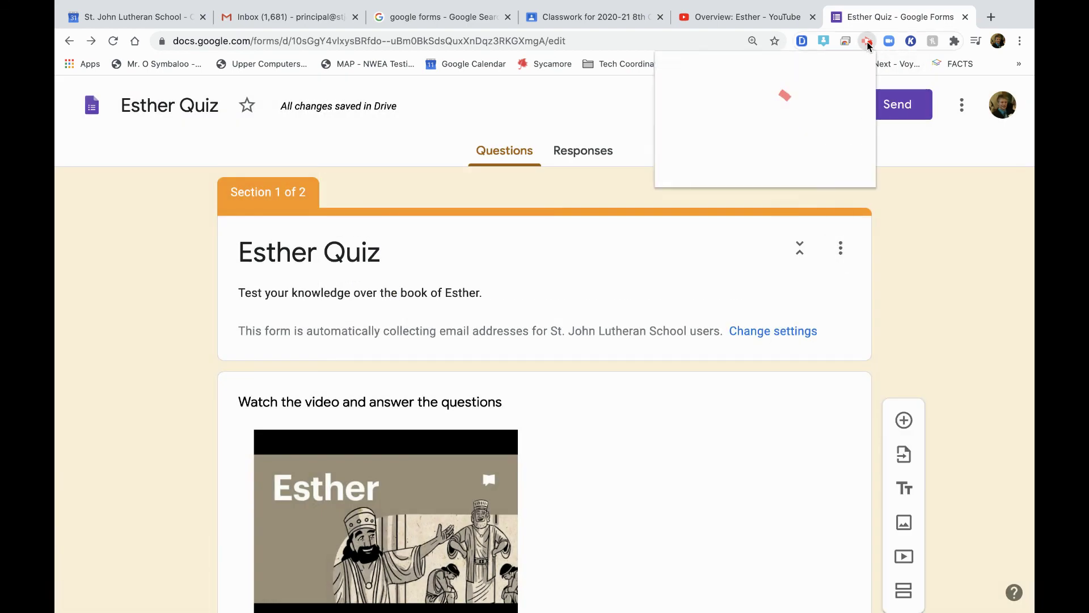